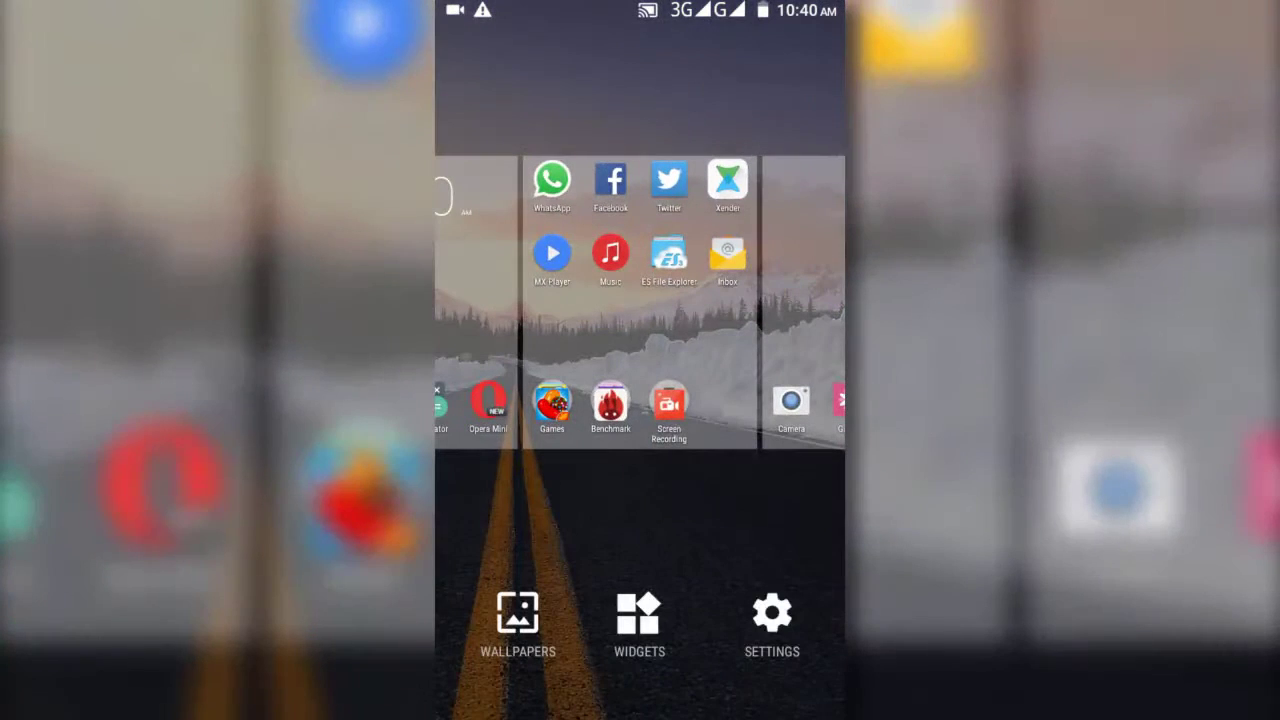
Check Settings' About phone page (Micromax Q380, Android 5.0), then return to the home screen
click(778, 598)
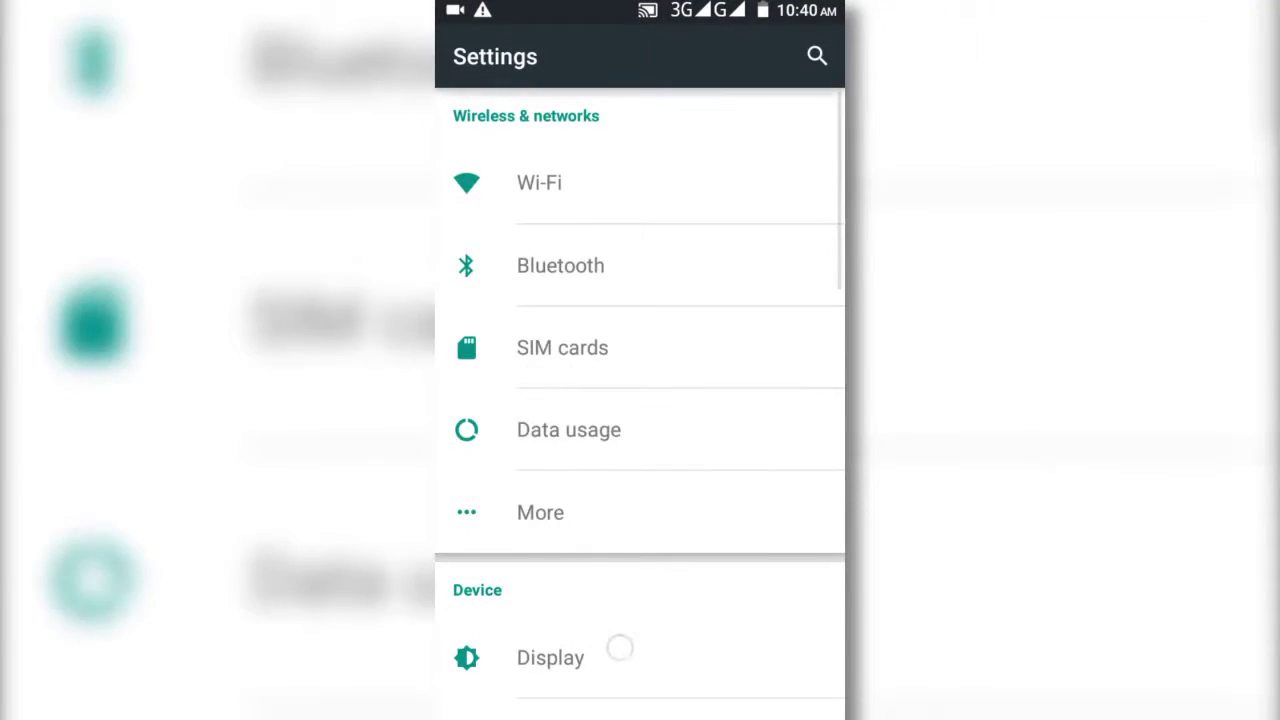
scroll(617, 646, down, 10)
click(575, 675)
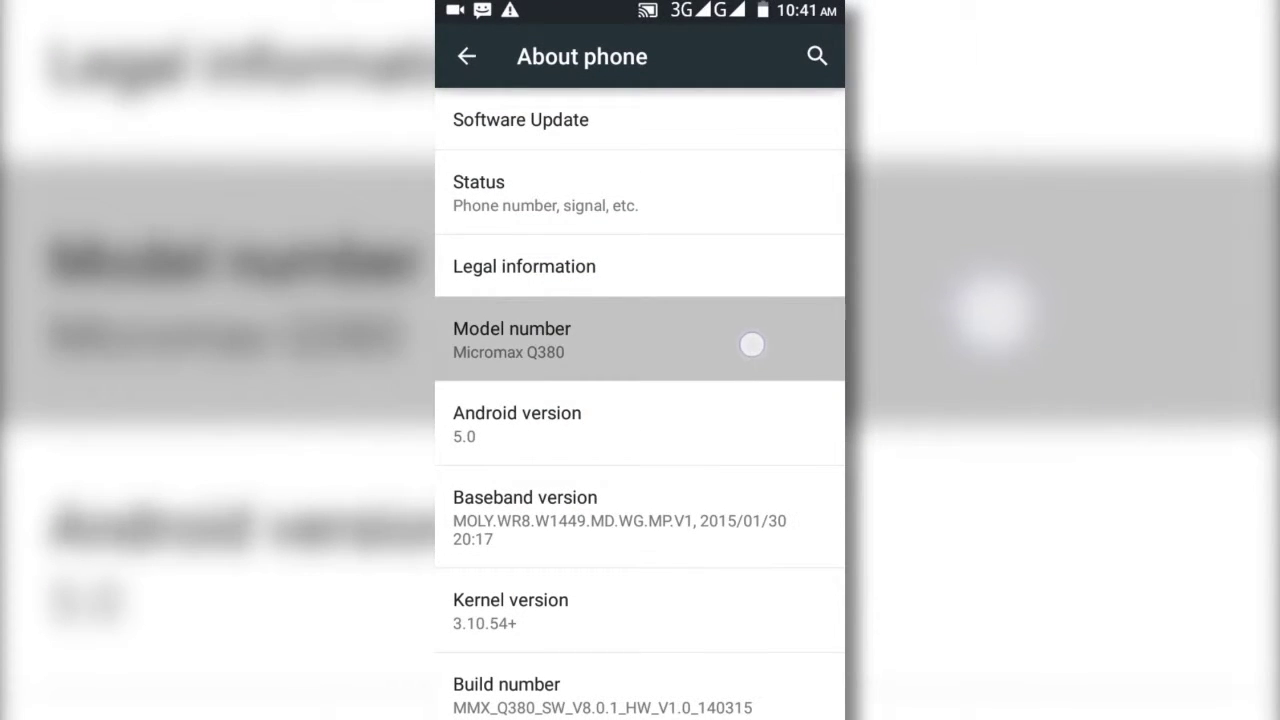
drag(829, 350, 831, 339)
key(Escape)
key(Home)
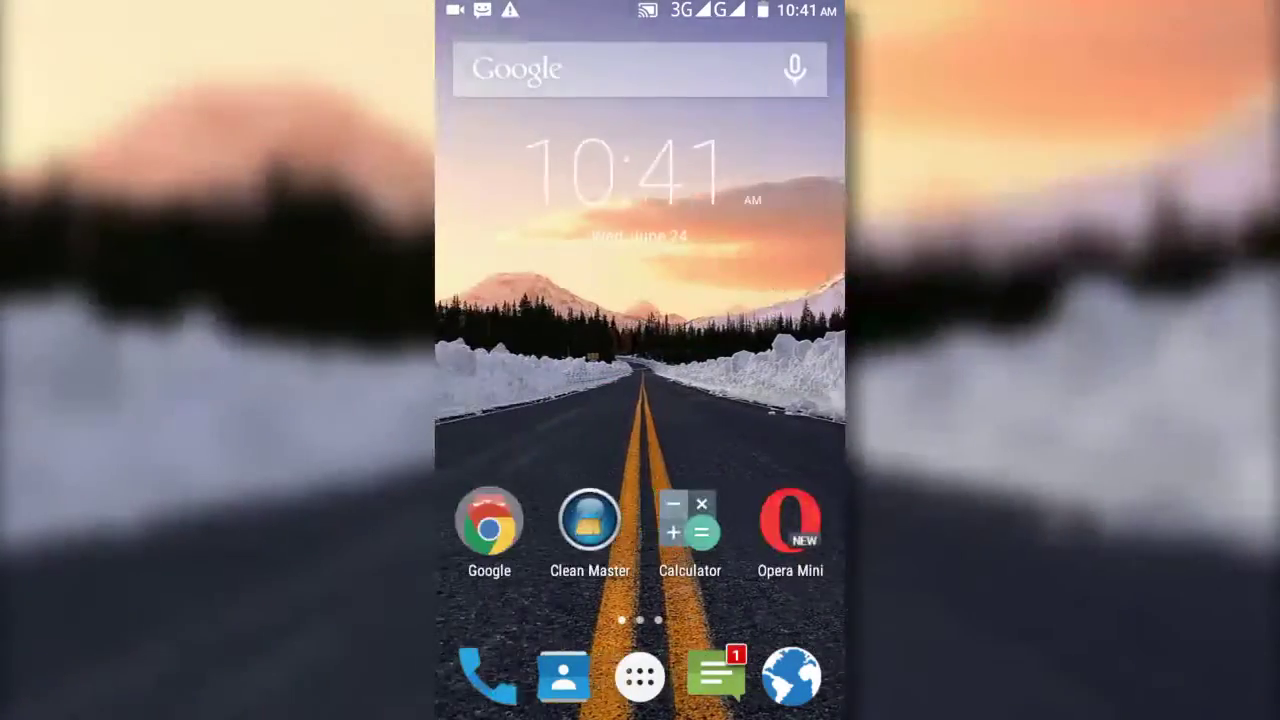
Launch Screen Recorder from the Screen Recording folder and view its Help and Credits menu
drag(760, 400, 500, 400)
click(690, 528)
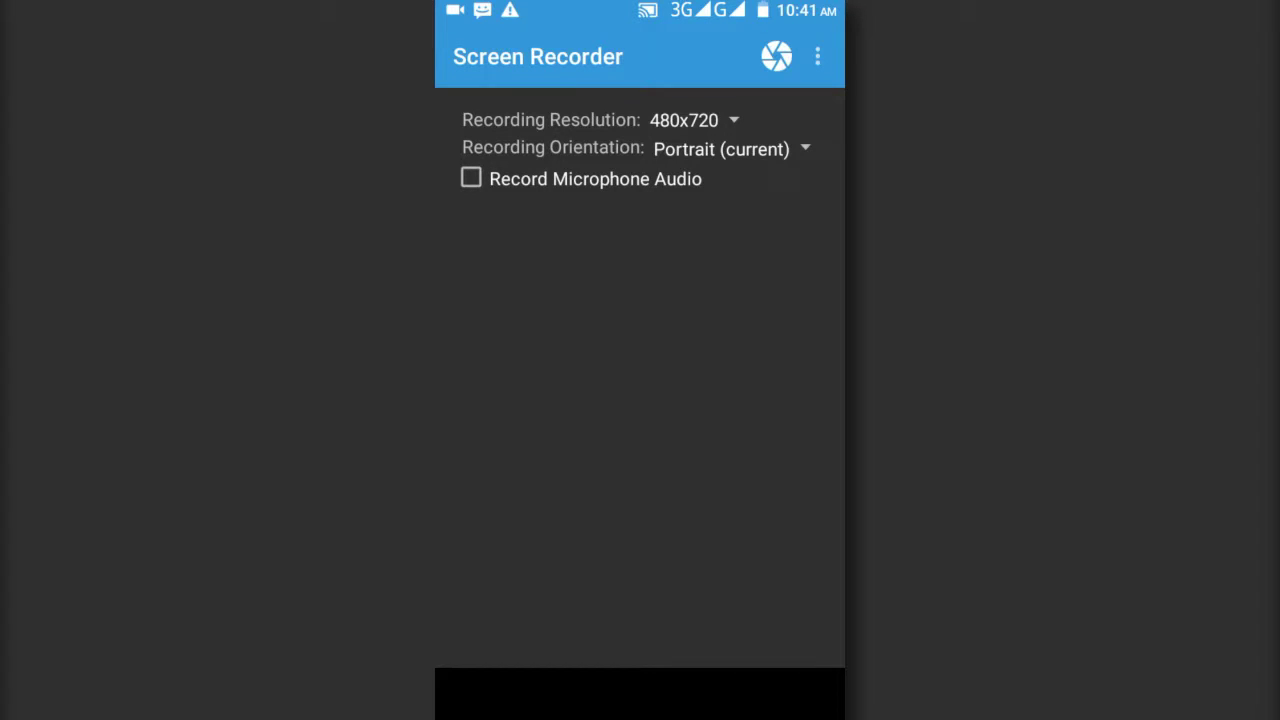
click(817, 56)
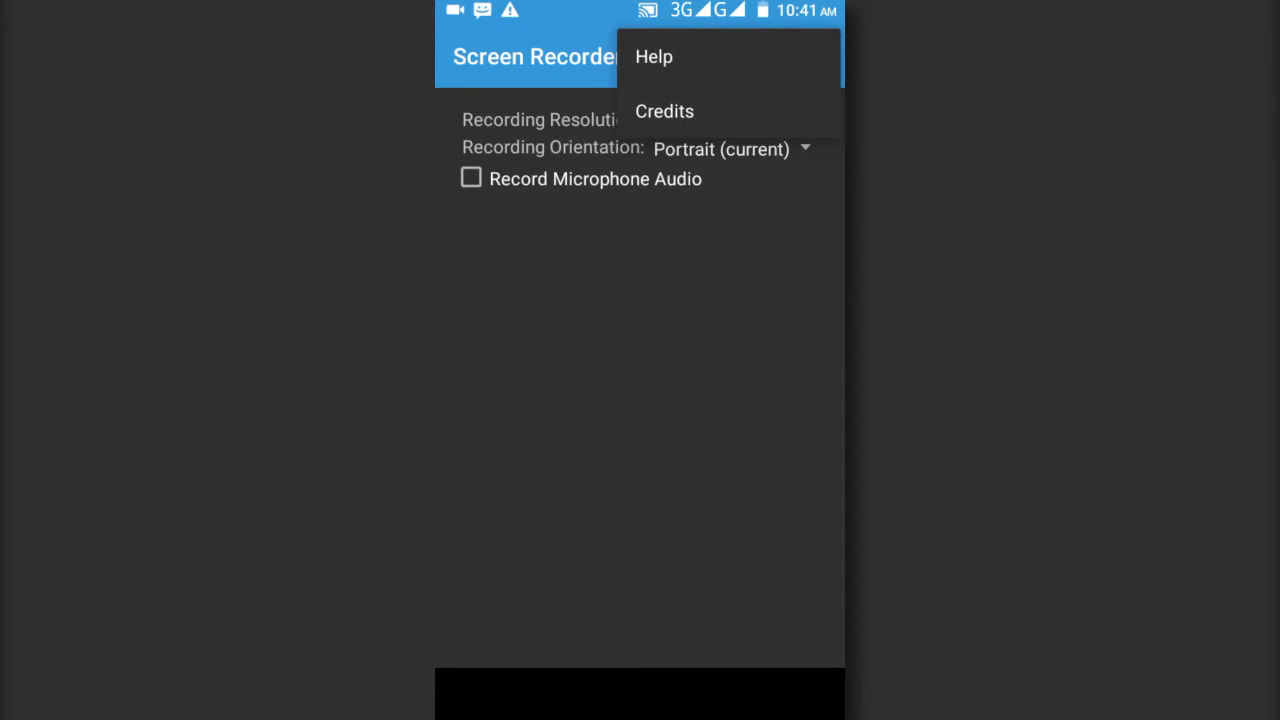
key(Escape)
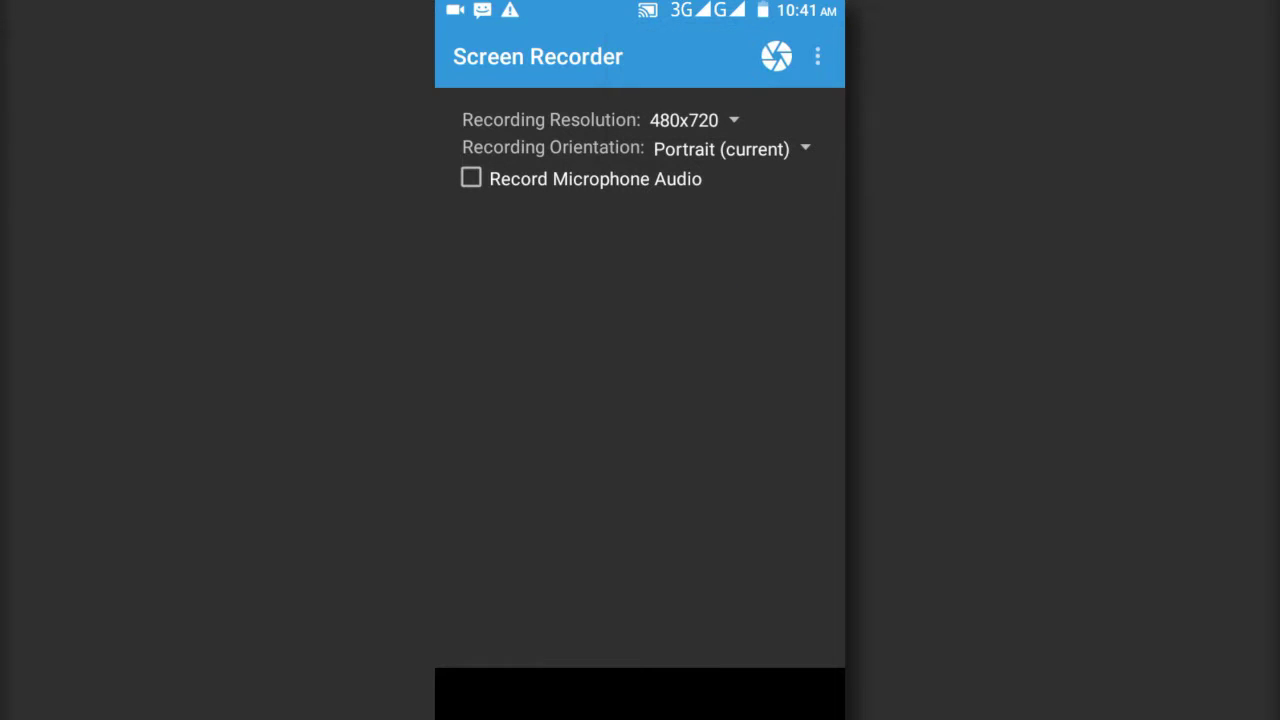
Review the resolution (kept at 480x720) and orientation choices, and toggle microphone audio on then off
click(725, 115)
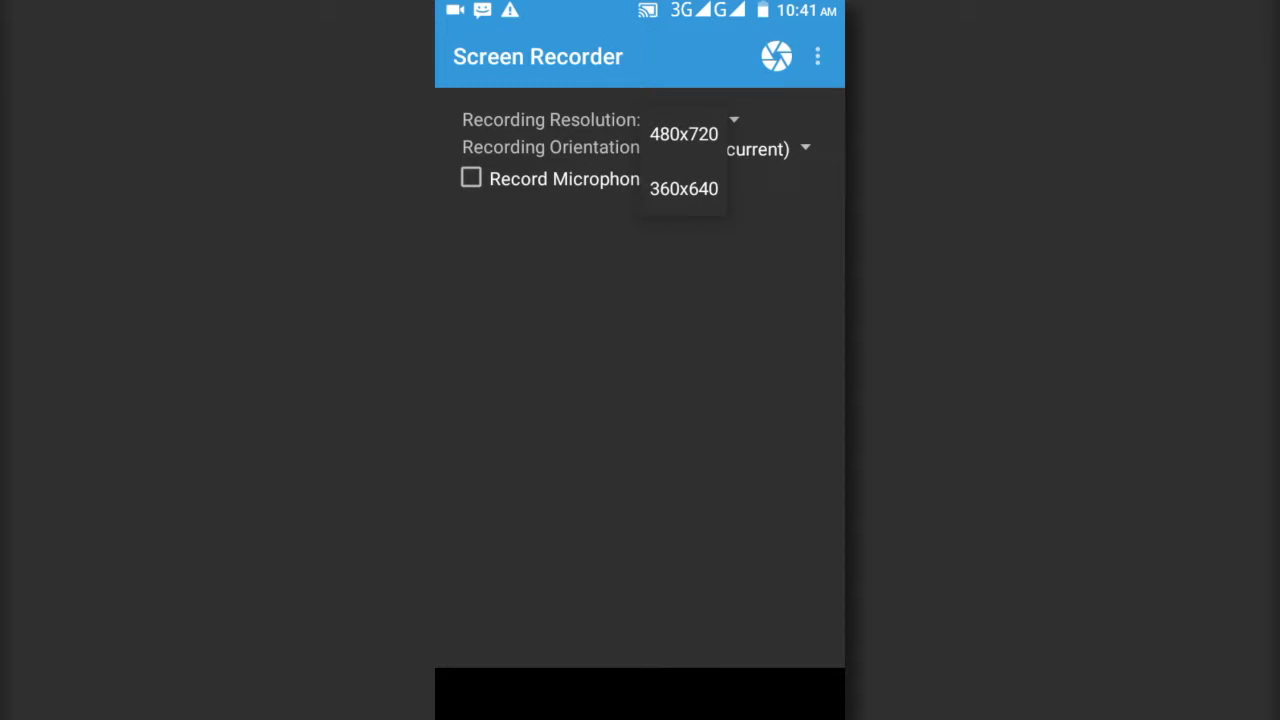
click(725, 271)
click(792, 147)
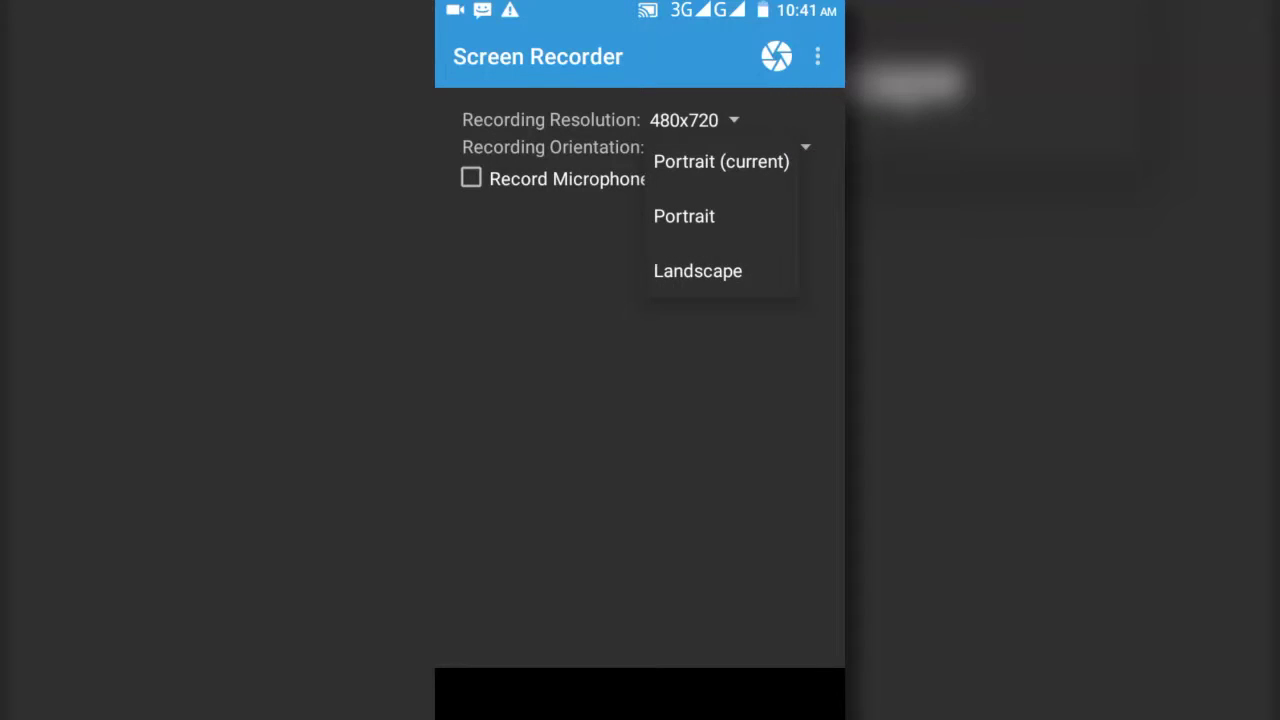
key(Escape)
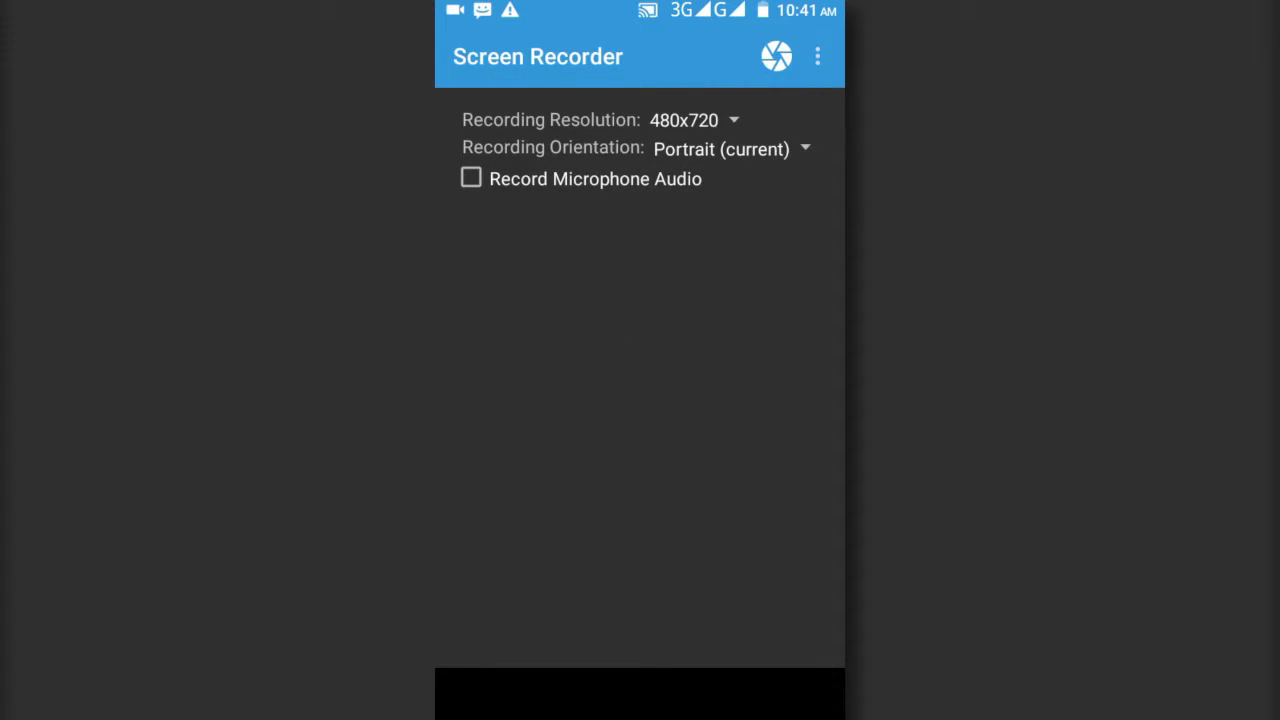
click(471, 178)
click(471, 178)
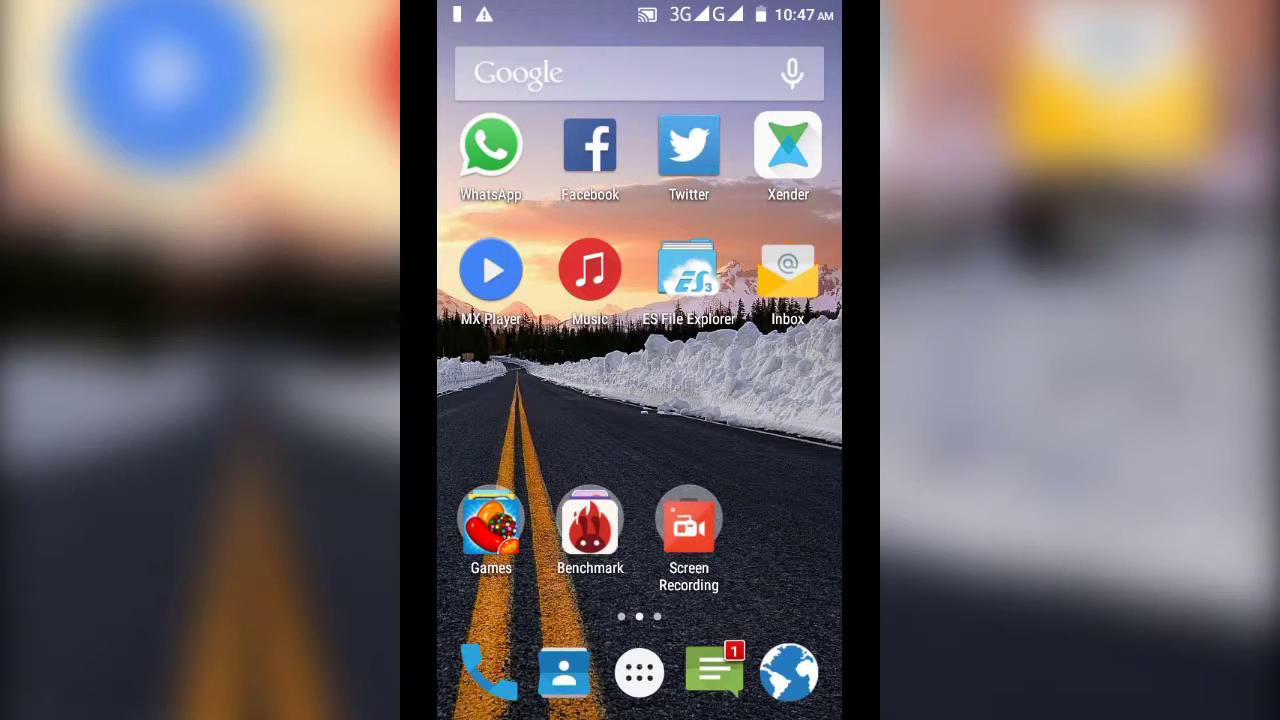
Launch AZ Screen Recorder from the Screen Recording folder and open its gear-icon settings
click(689, 525)
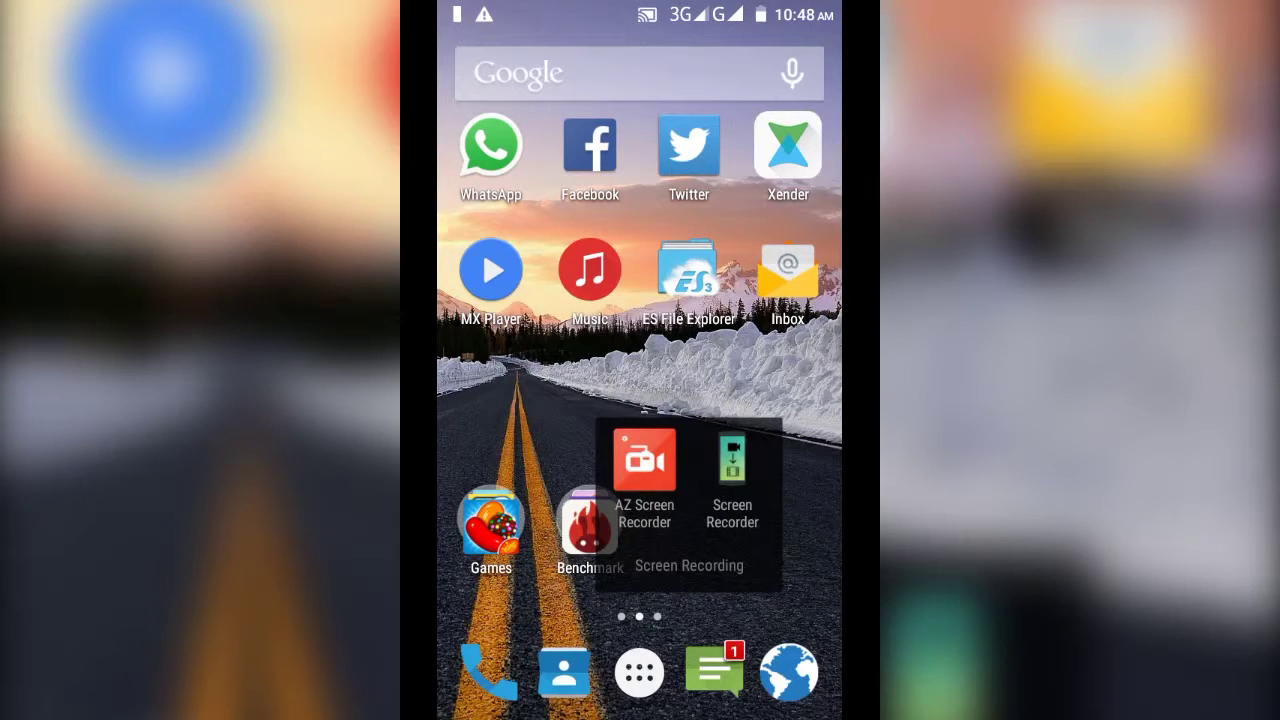
click(644, 460)
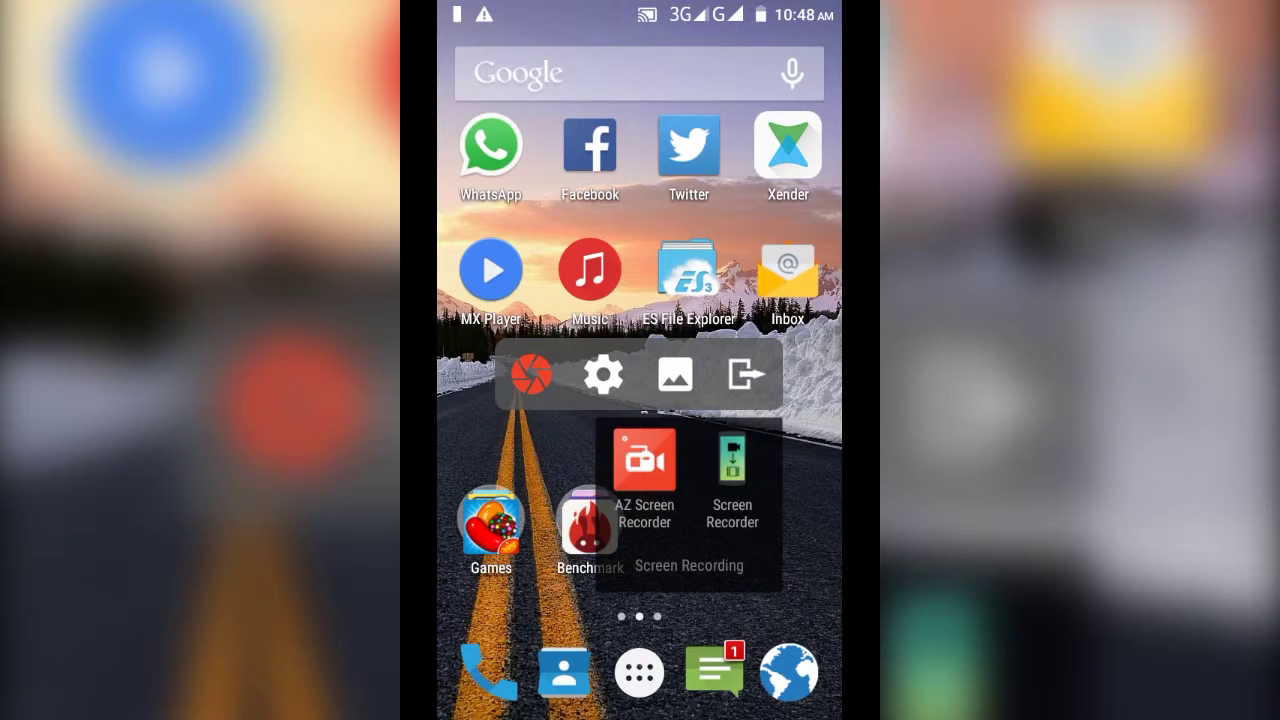
click(603, 374)
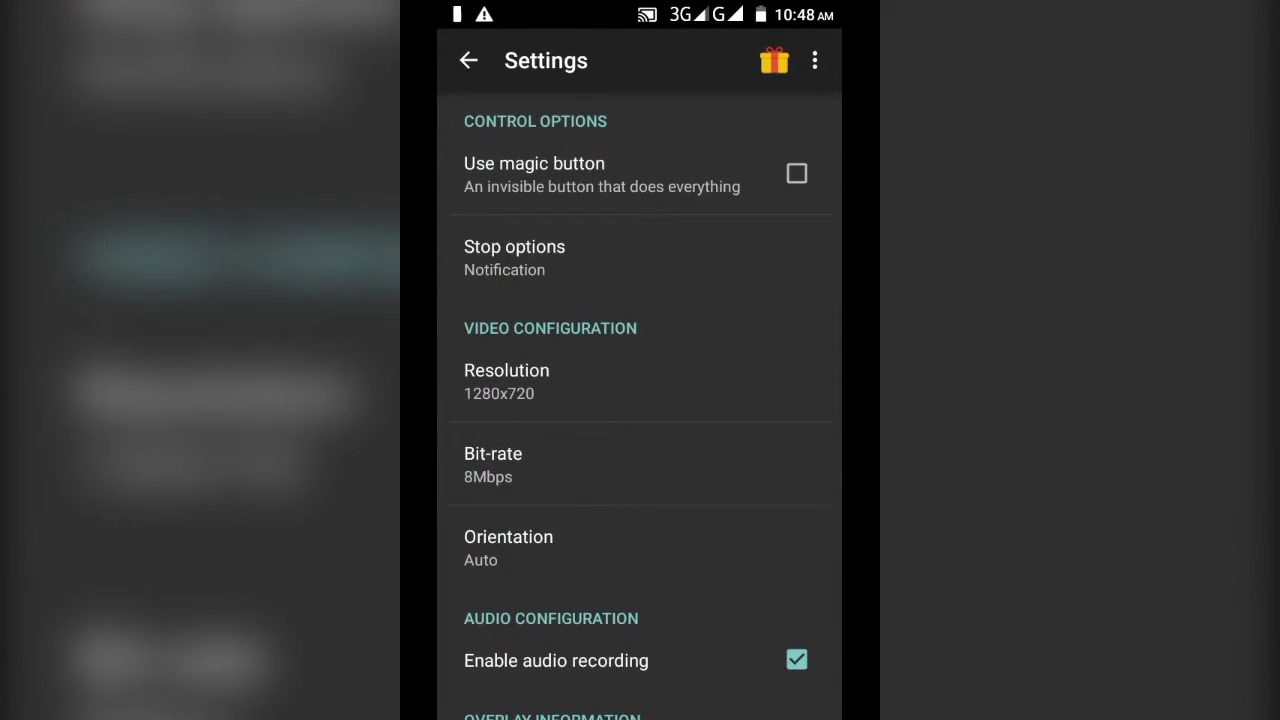
click(774, 61)
scroll(640, 370, down, 5)
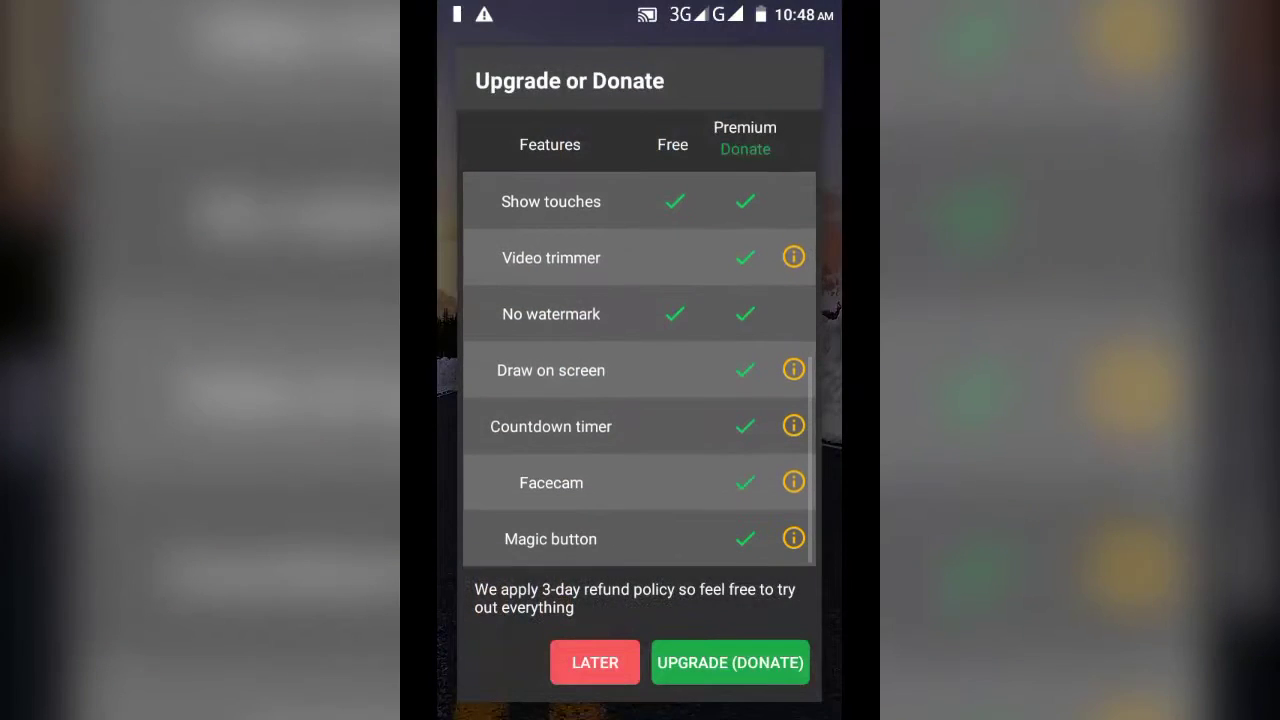
scroll(737, 386, up, 5)
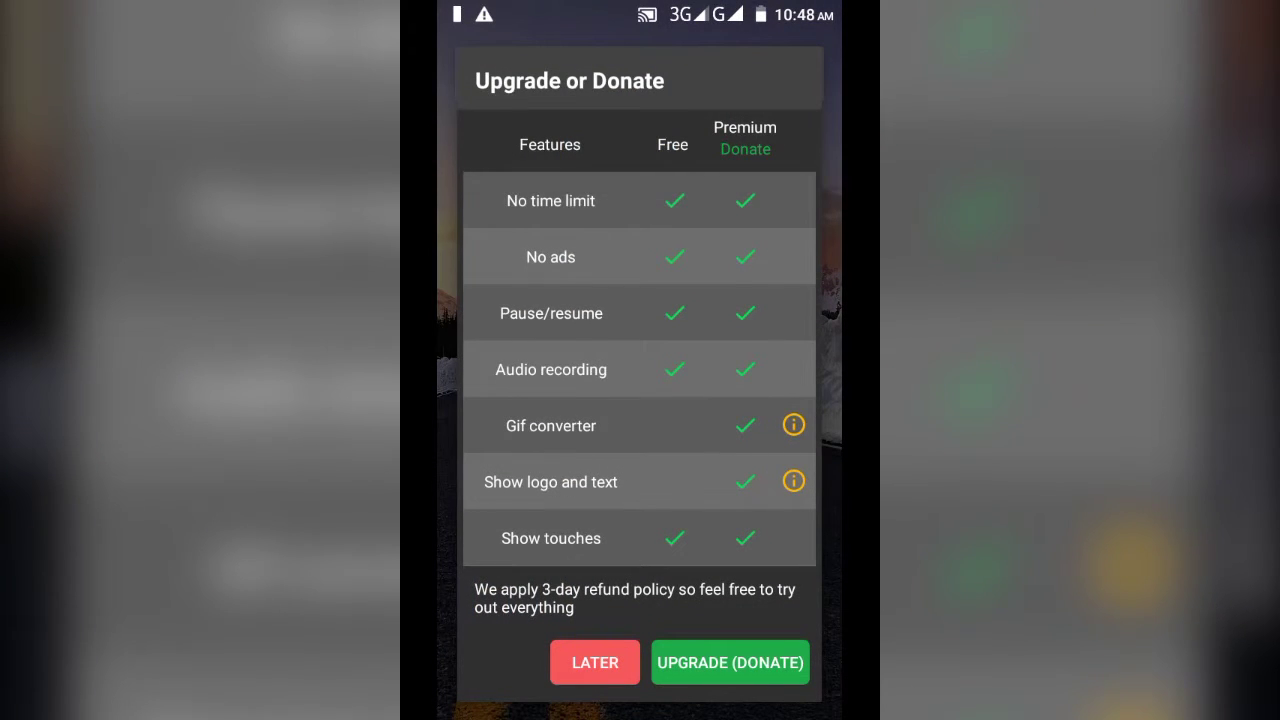
scroll(733, 443, up, 1)
scroll(640, 370, down, 5)
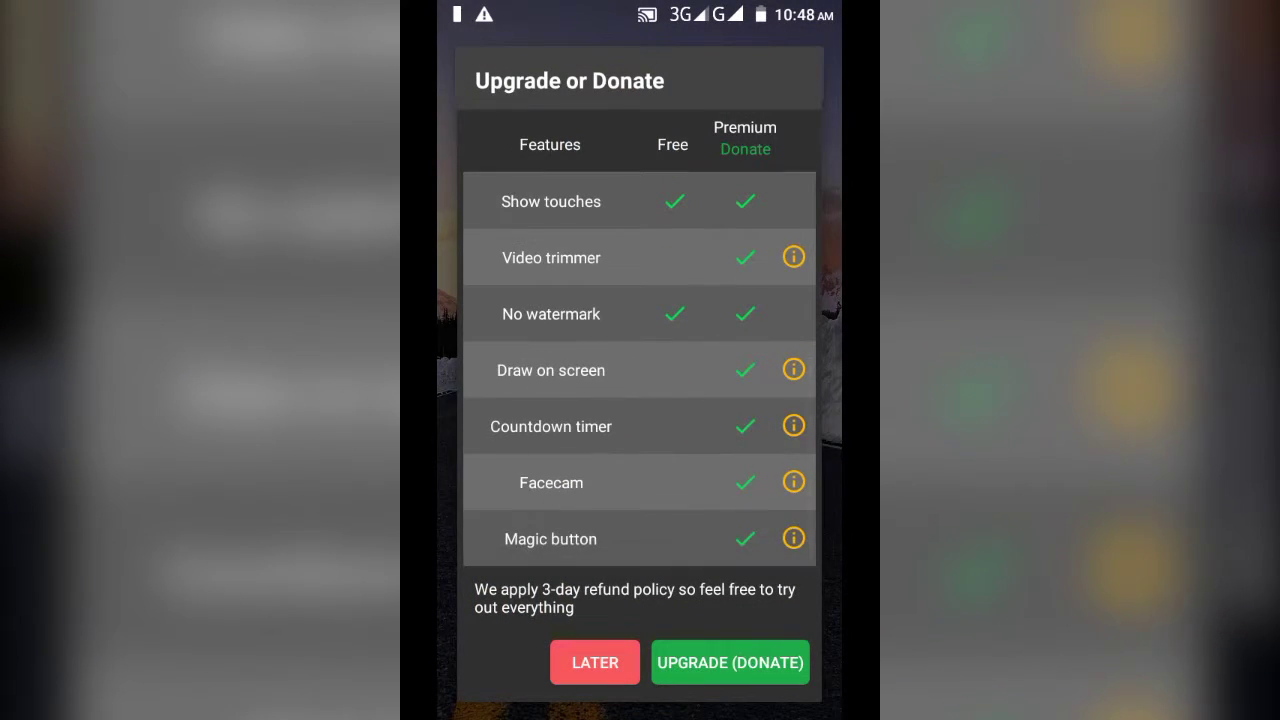
click(590, 659)
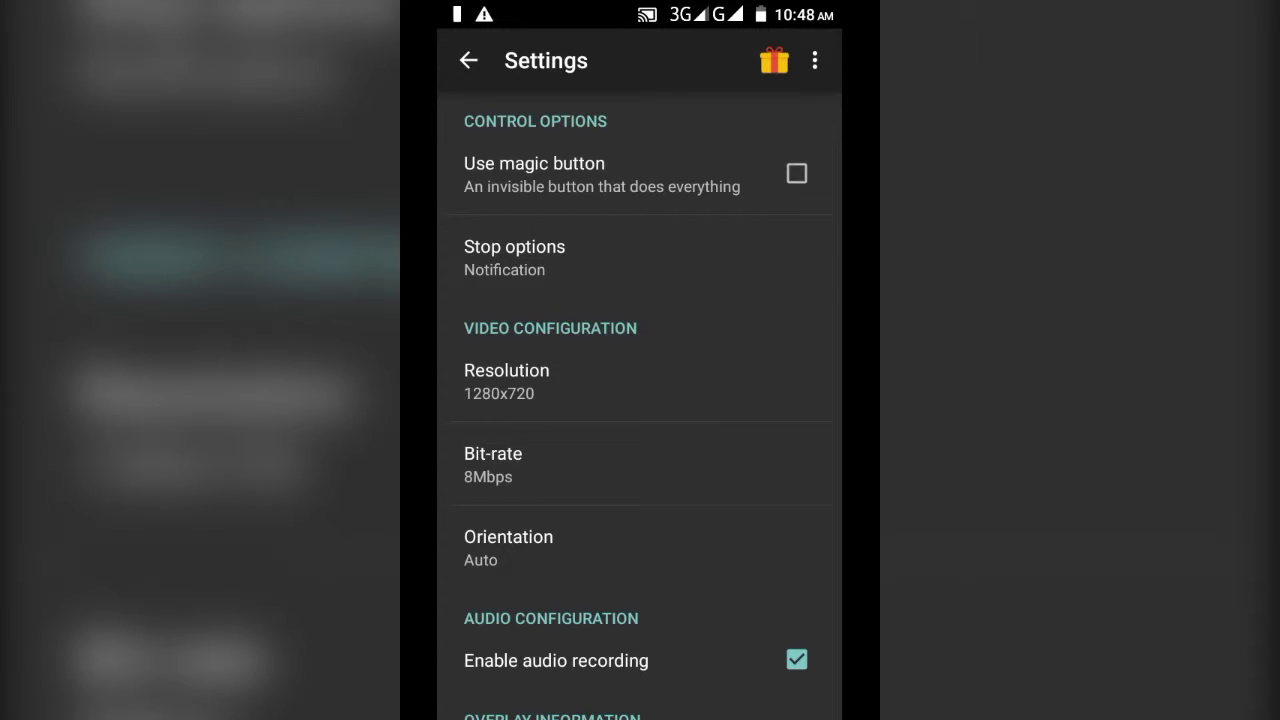
drag(740, 389, 777, 140)
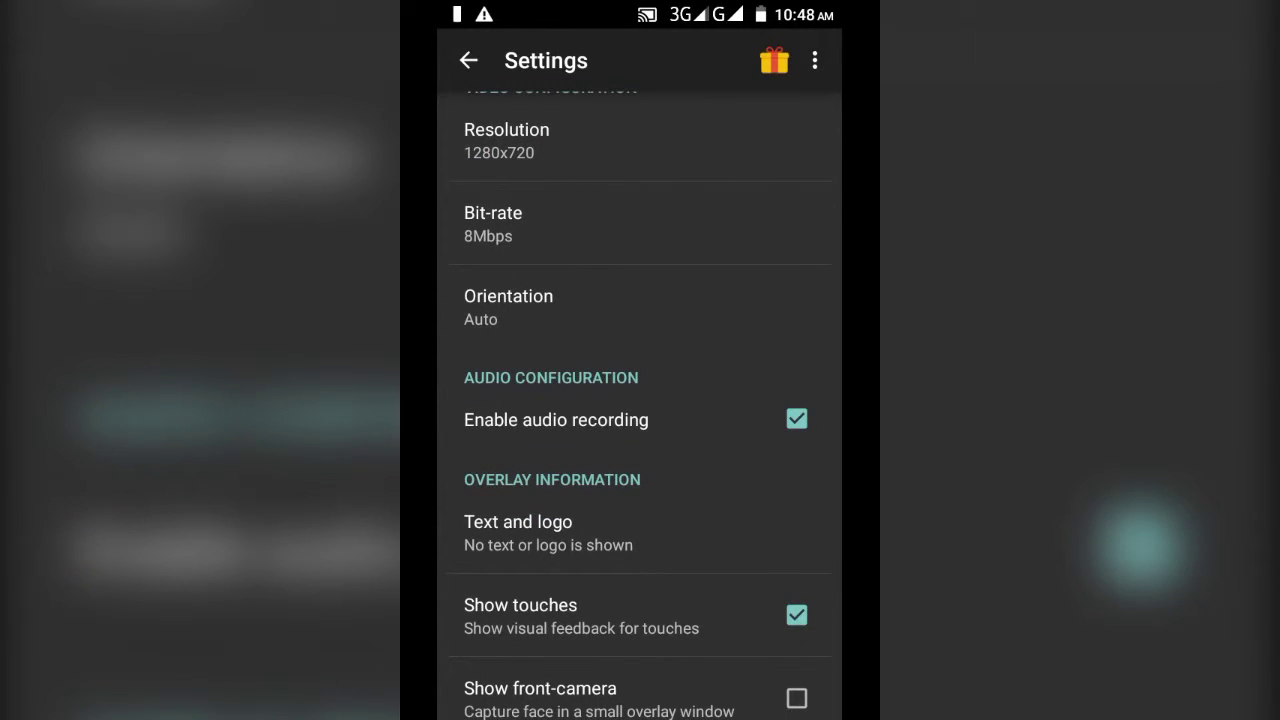
click(751, 163)
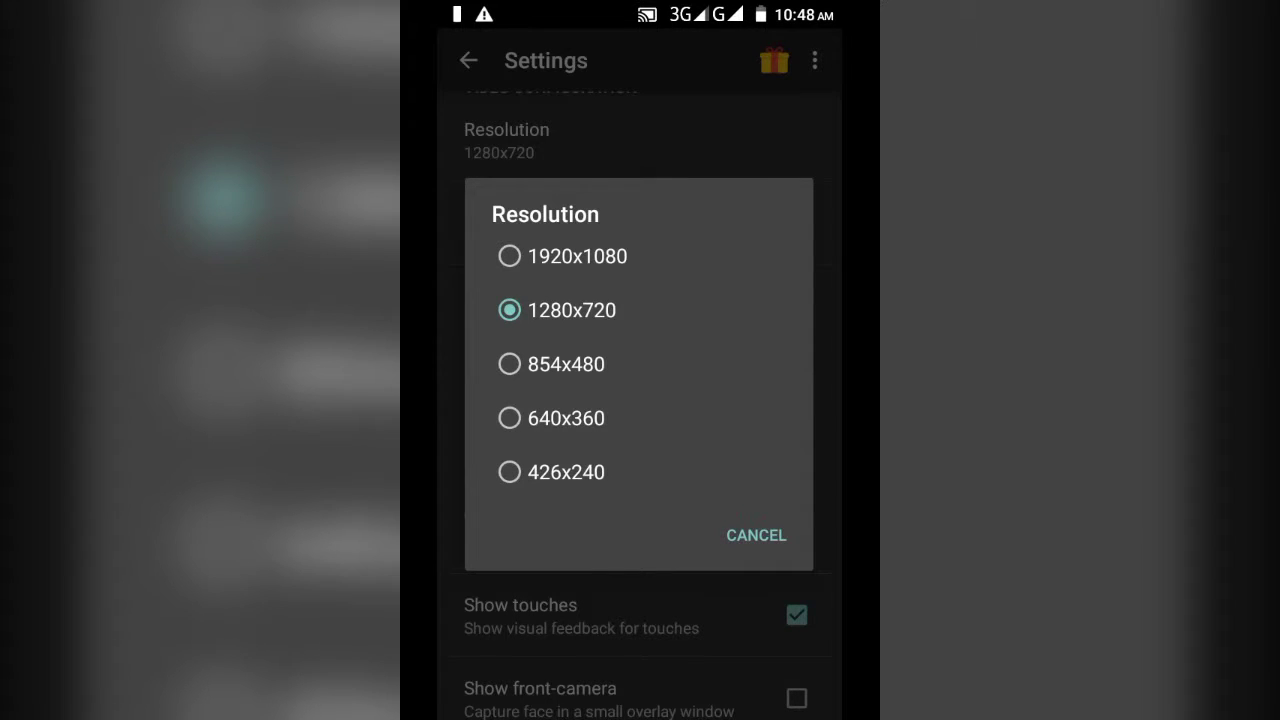
click(756, 535)
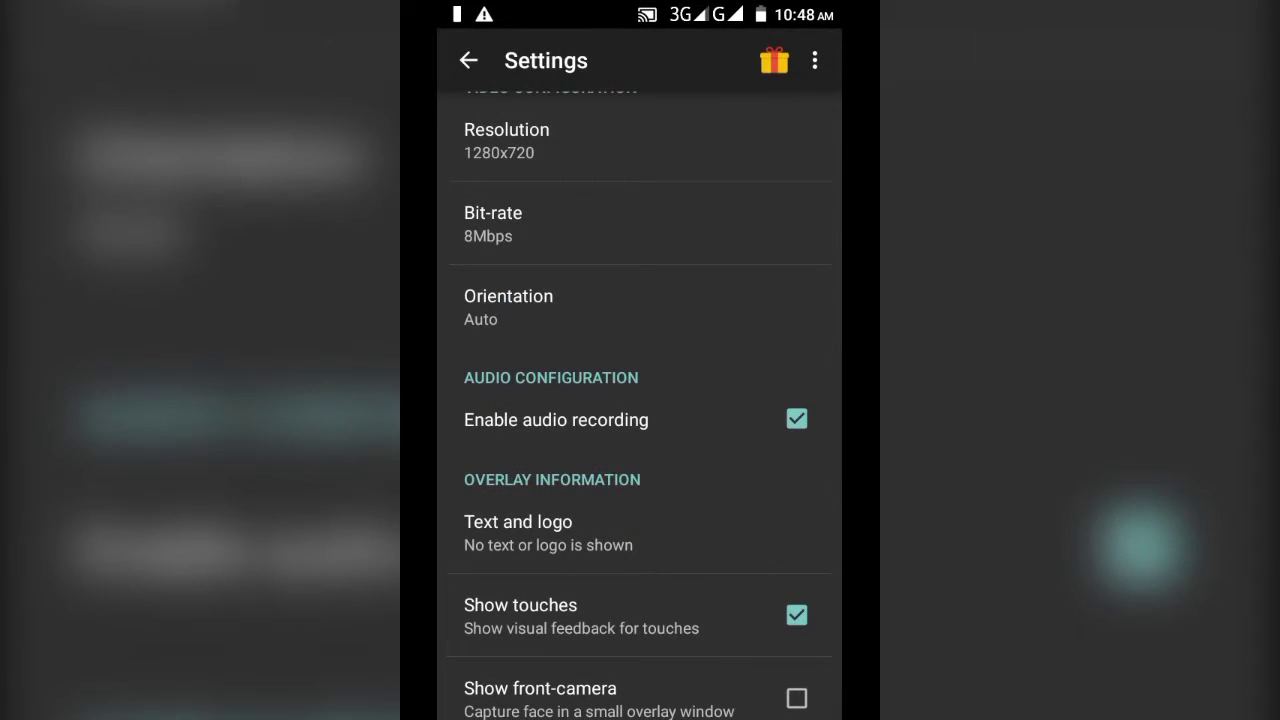
Look over the bit-rate choices and close them, keeping 8Mbps
click(493, 223)
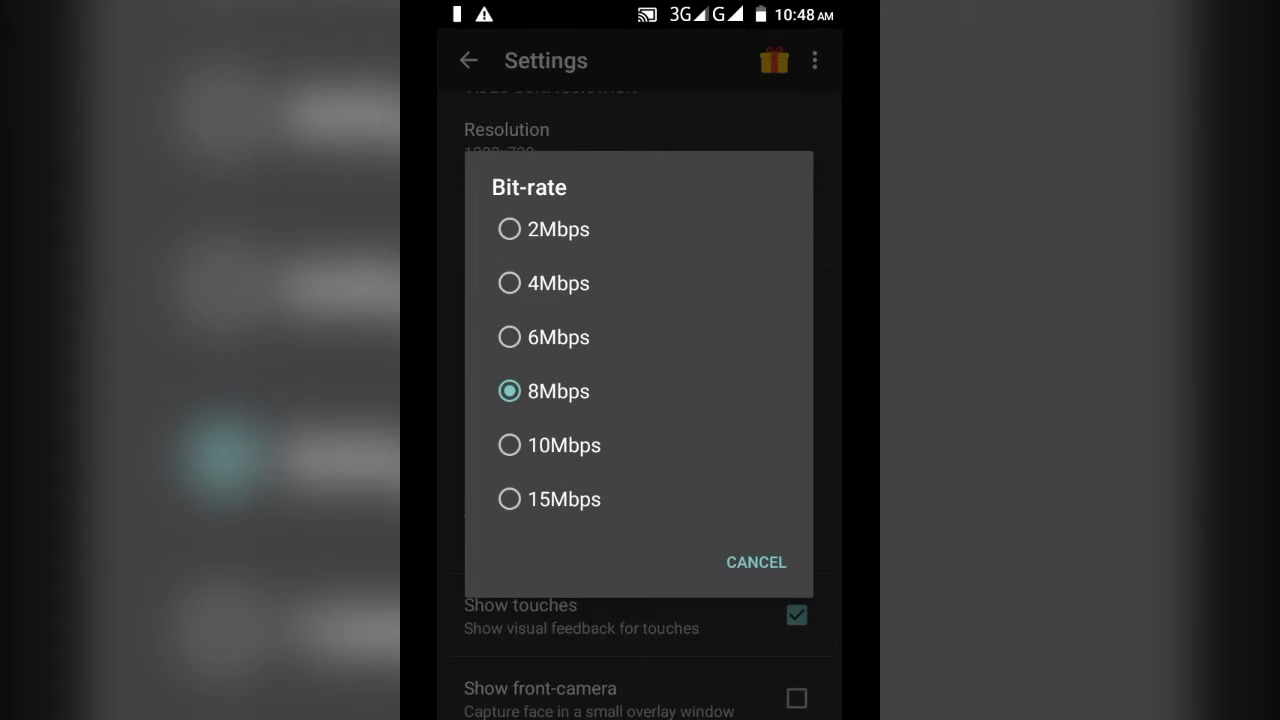
drag(629, 389, 752, 278)
click(755, 548)
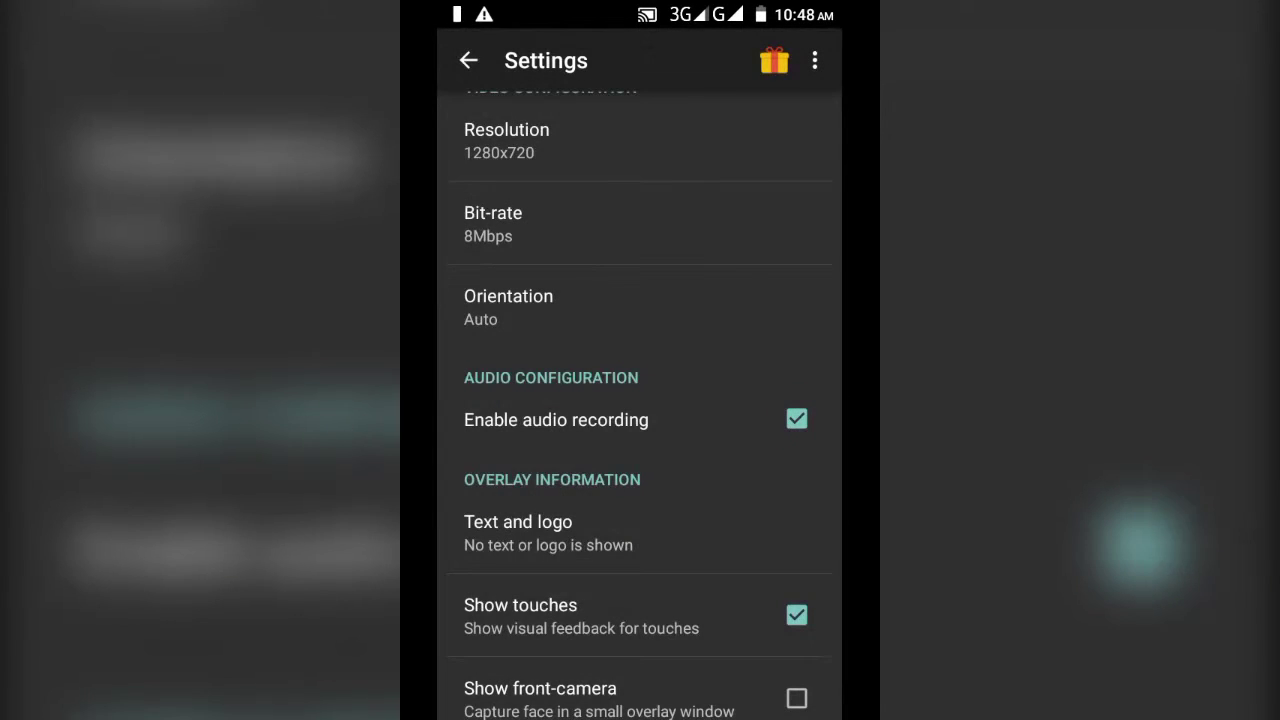
Look over the orientation choices, cancel to keep Auto, and scroll down the Settings list
drag(718, 358, 719, 324)
click(600, 250)
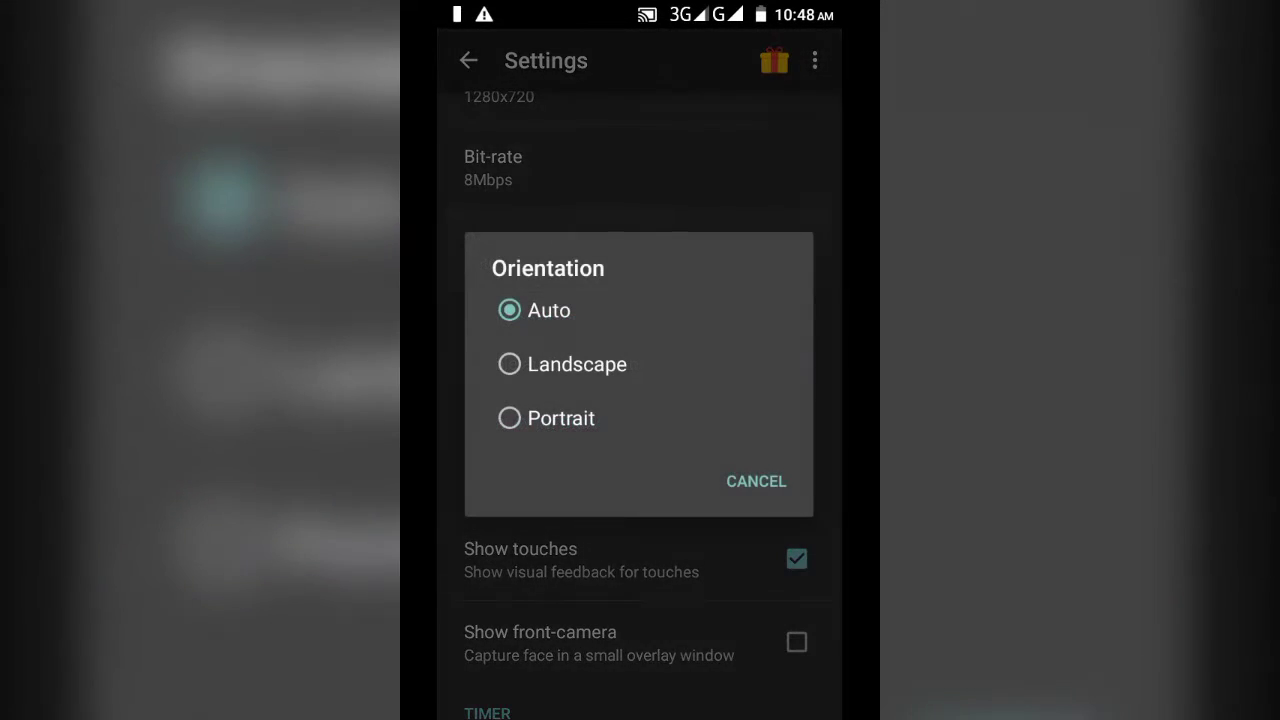
click(774, 482)
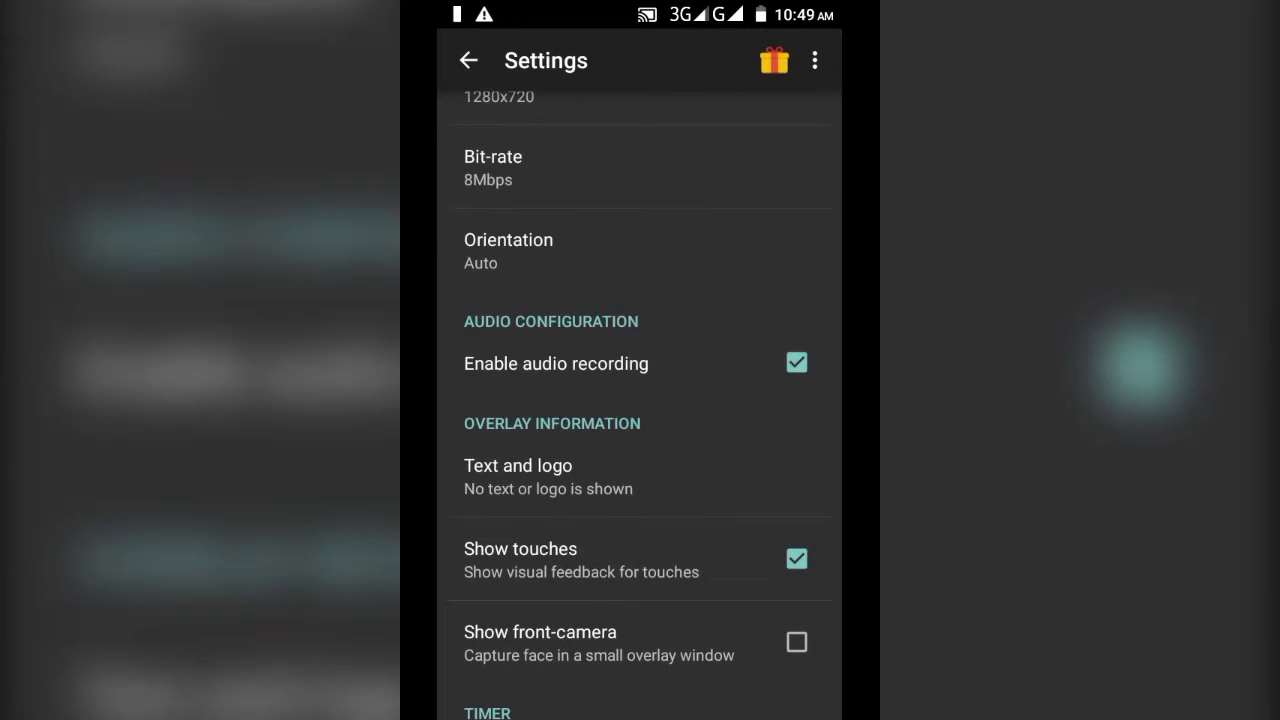
scroll(640, 400, down, 4)
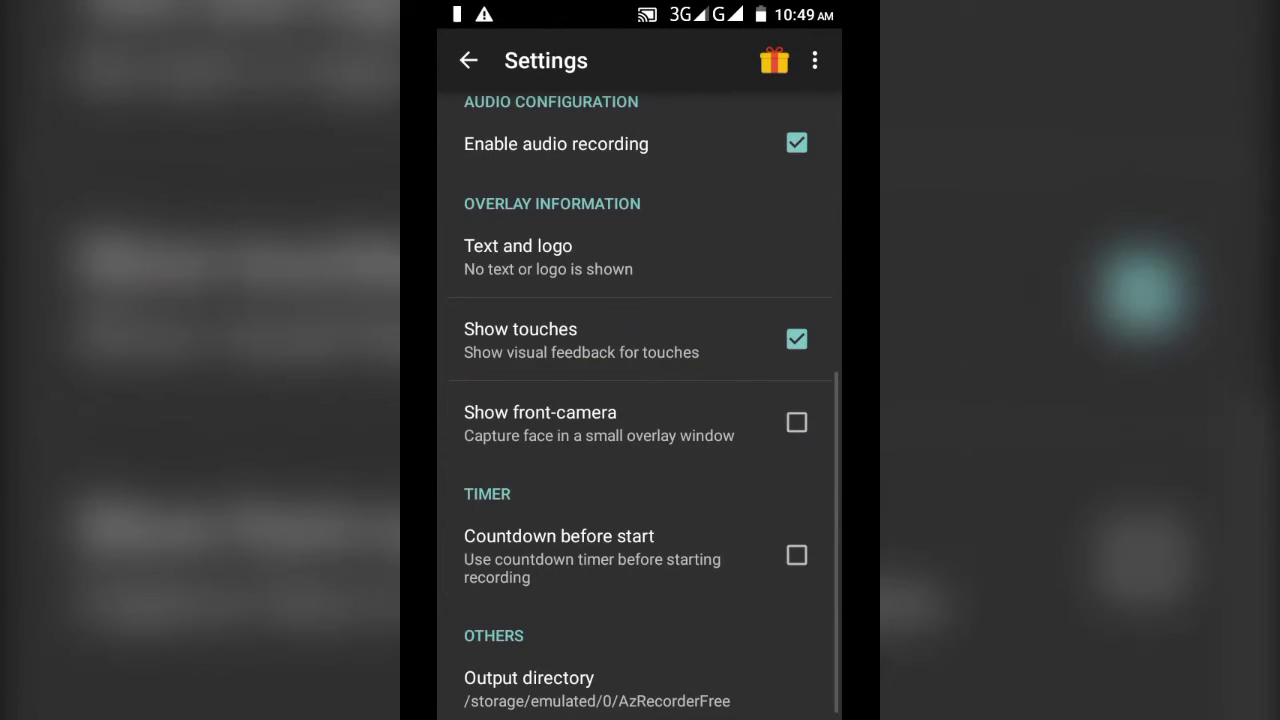
click(751, 260)
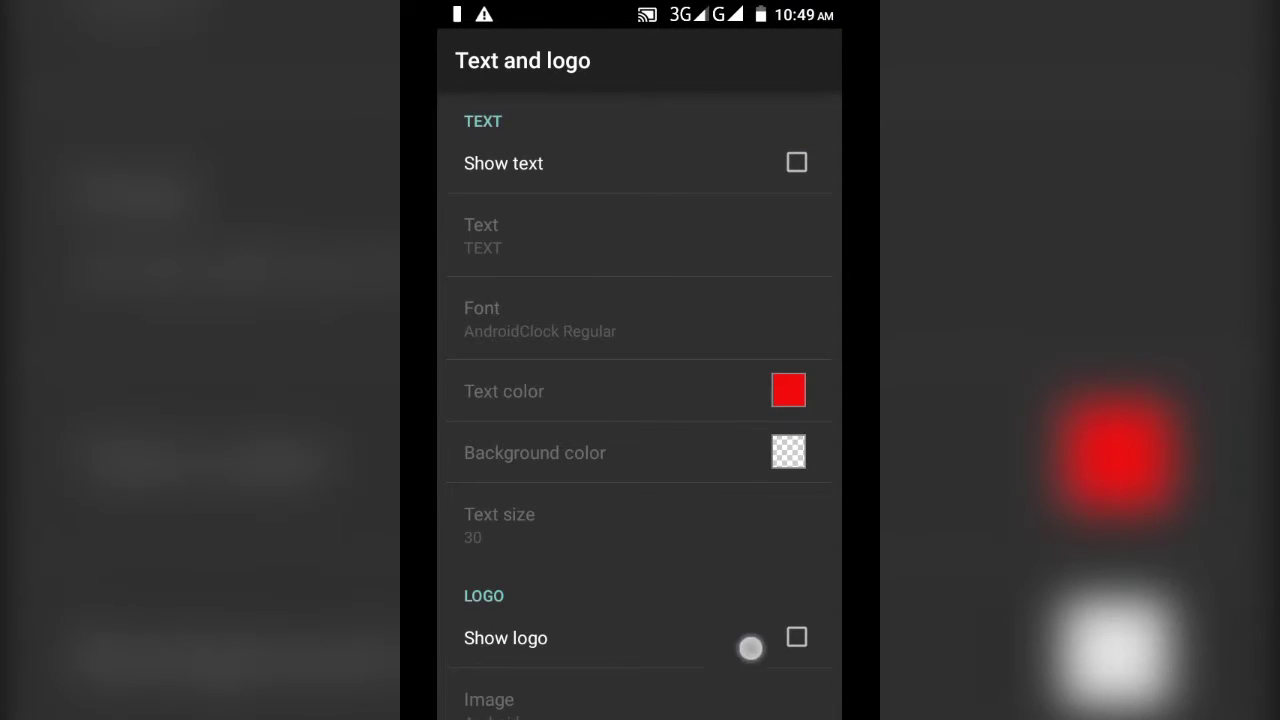
drag(751, 648, 746, 366)
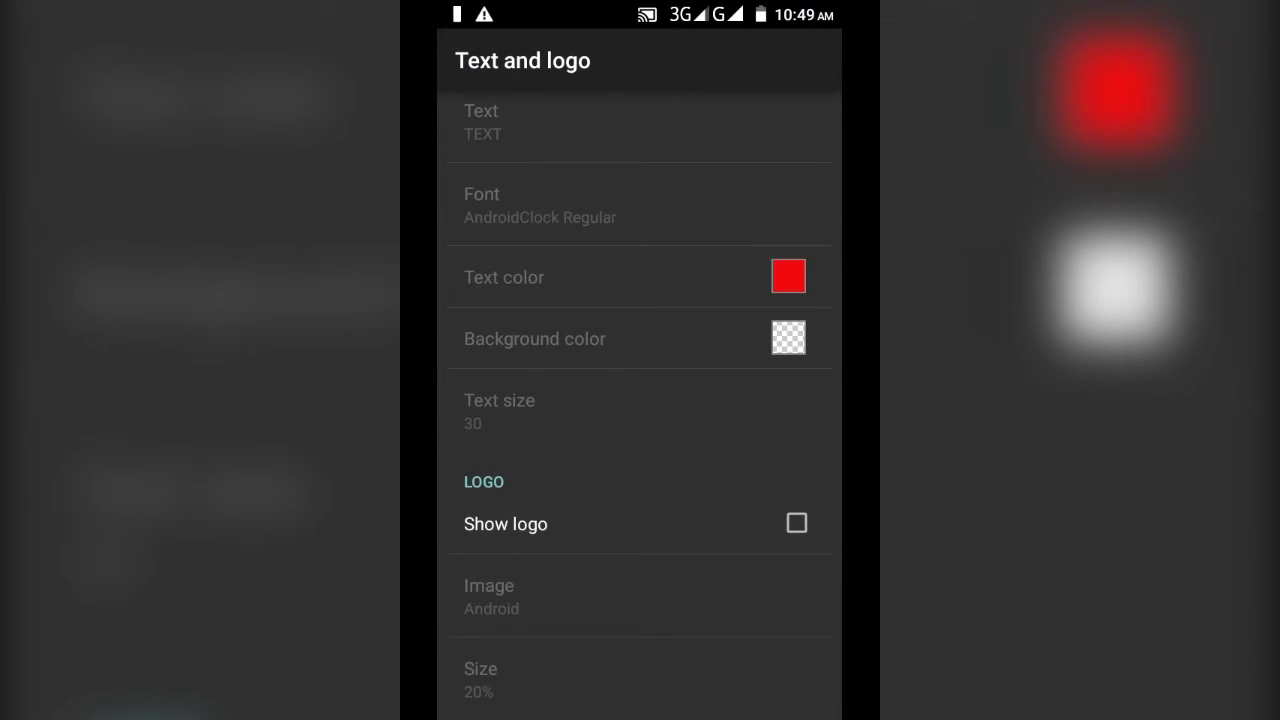
drag(774, 286, 737, 463)
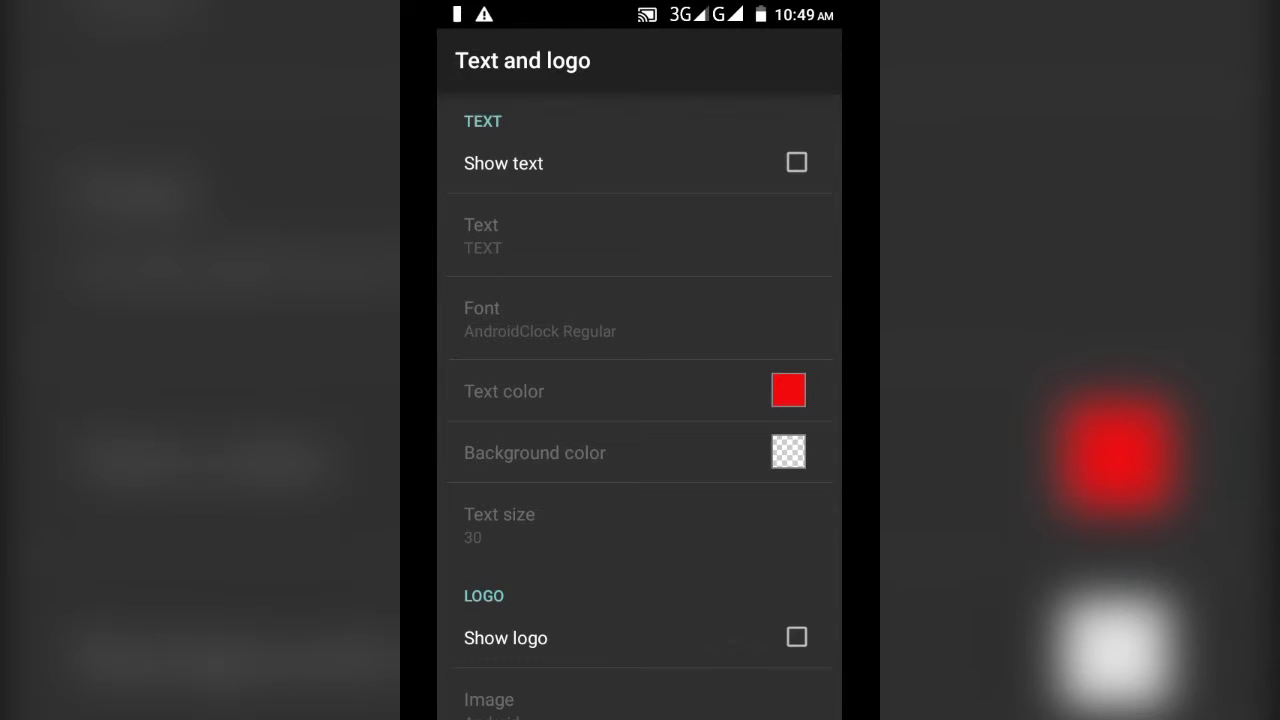
key(Escape)
mouse_move(708, 590)
mouse_down()
mouse_move(726, 322)
mouse_move(751, 271)
mouse_up()
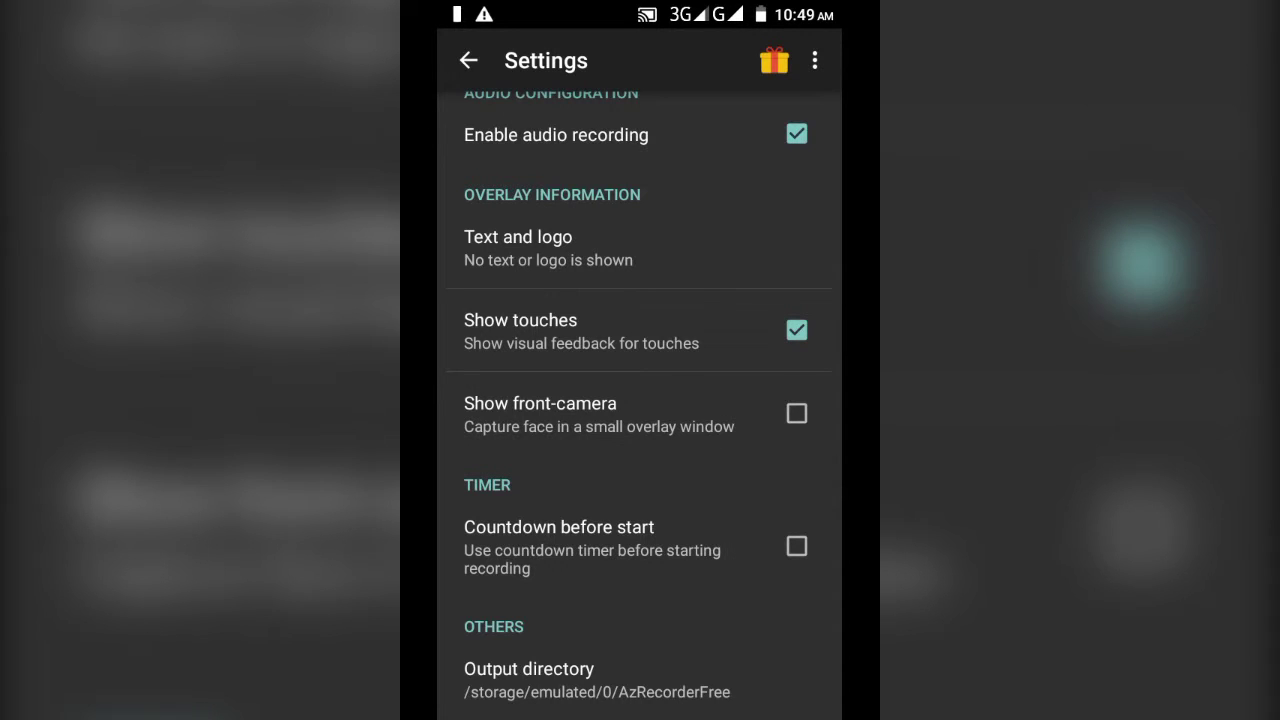
click(747, 334)
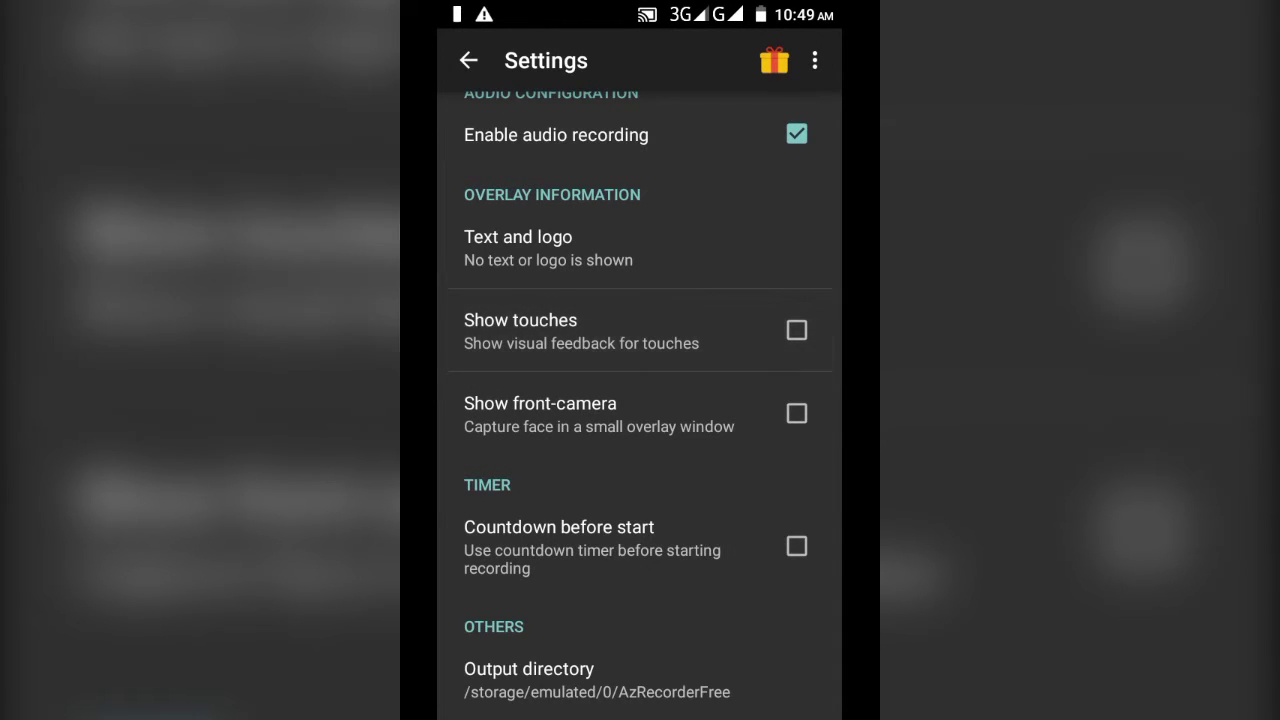
click(796, 330)
drag(706, 508, 741, 228)
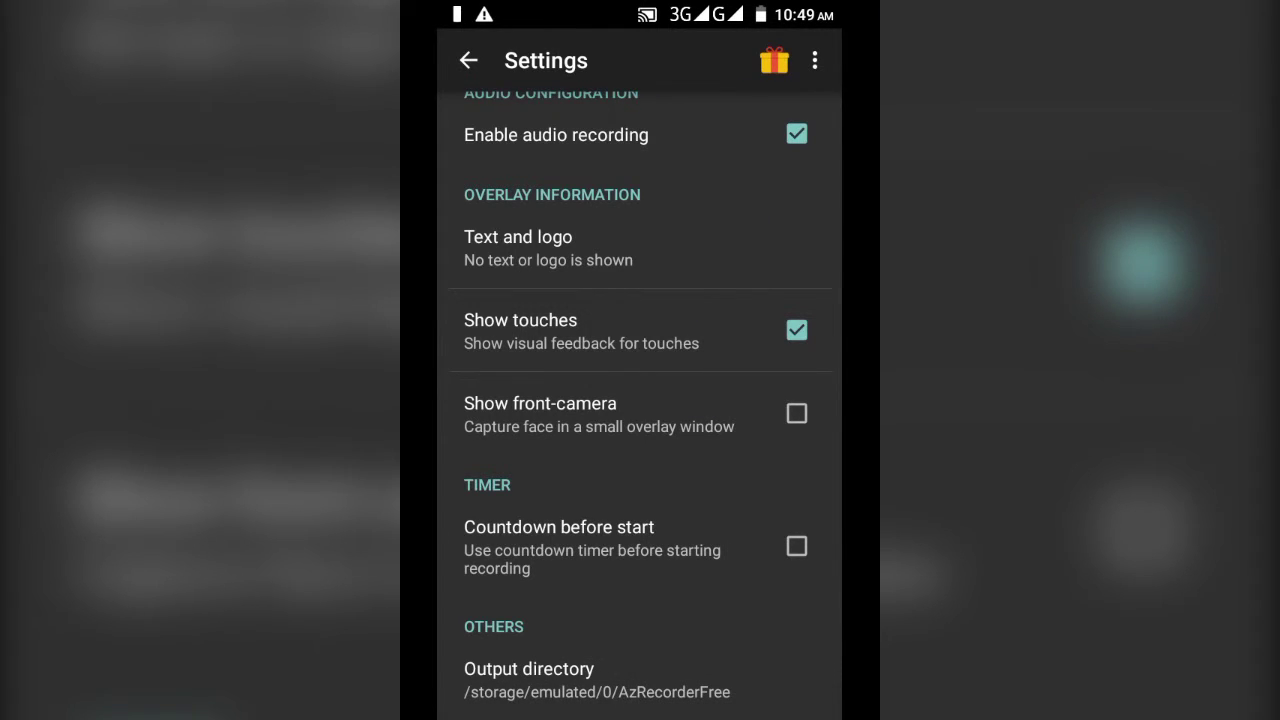
click(796, 330)
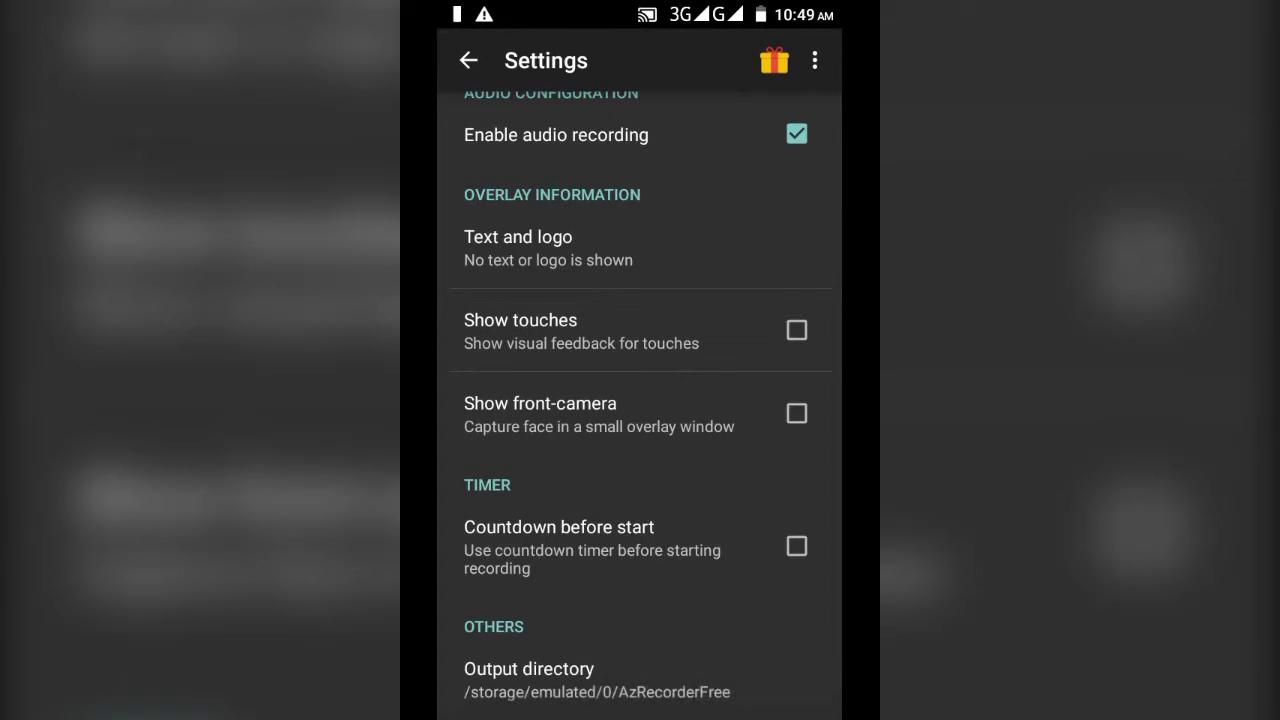
click(796, 330)
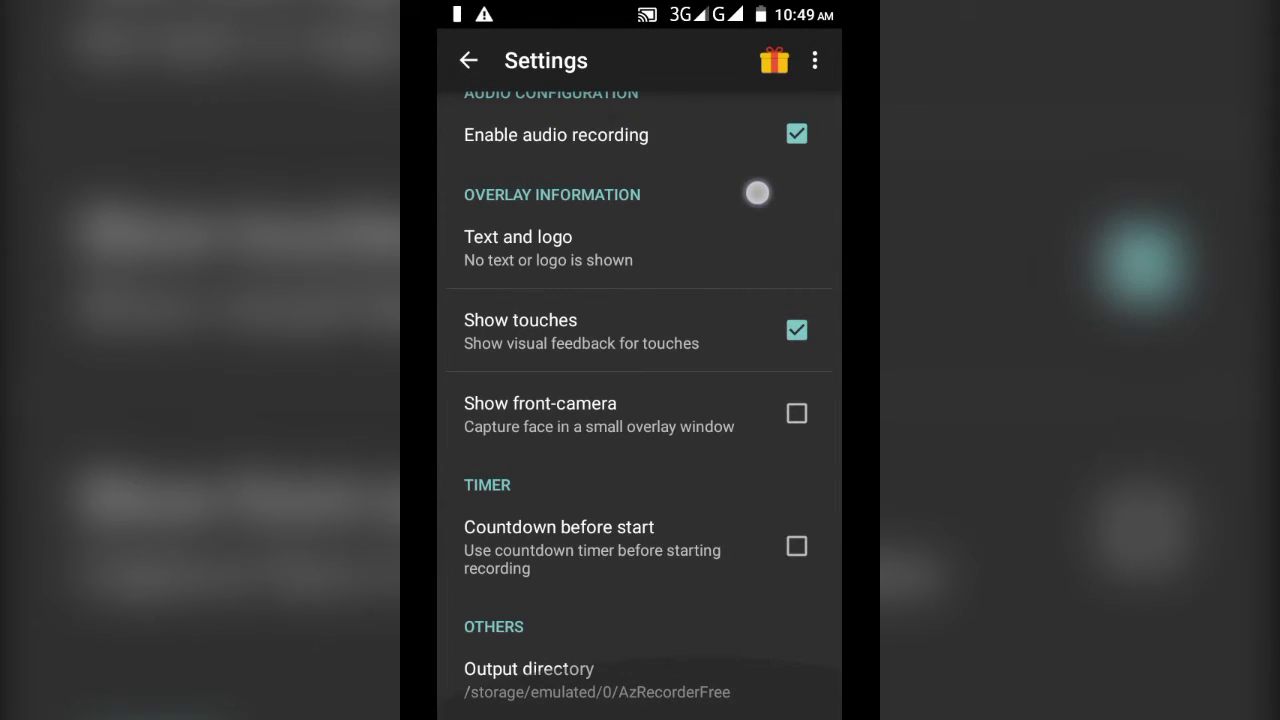
mouse_move(757, 191)
mouse_down()
mouse_move(735, 242)
mouse_move(767, 174)
mouse_up()
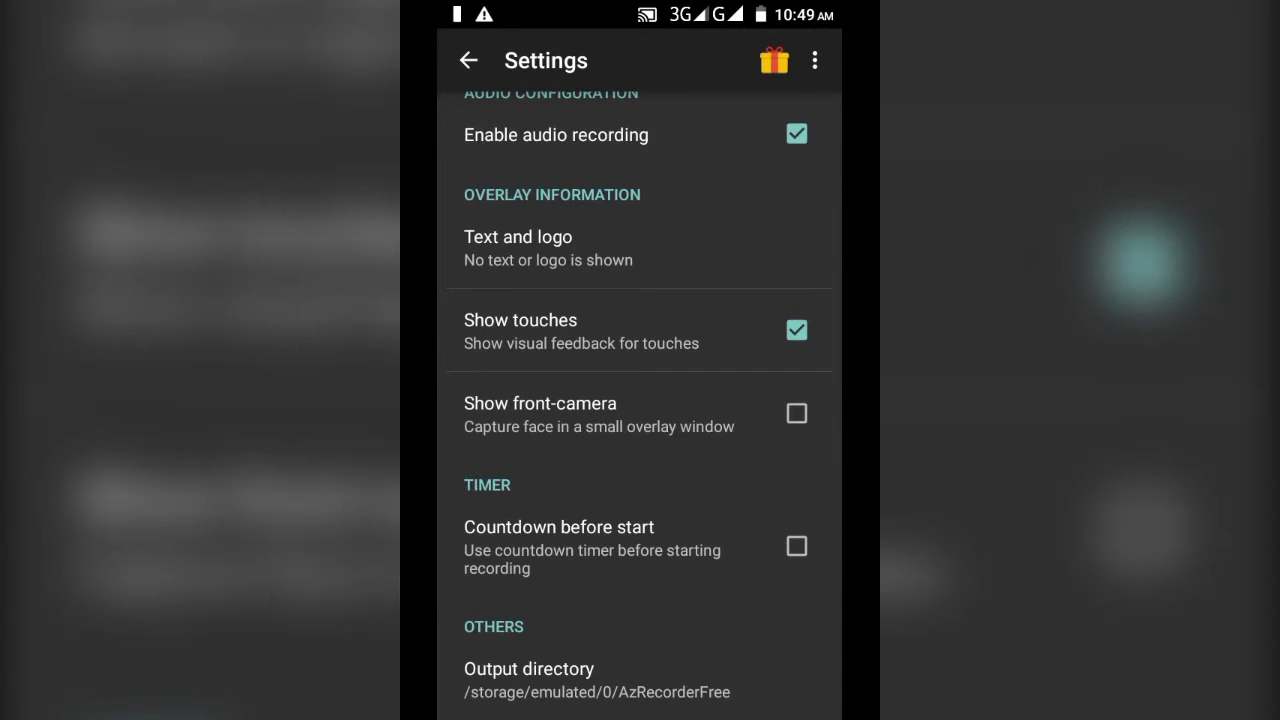
click(737, 410)
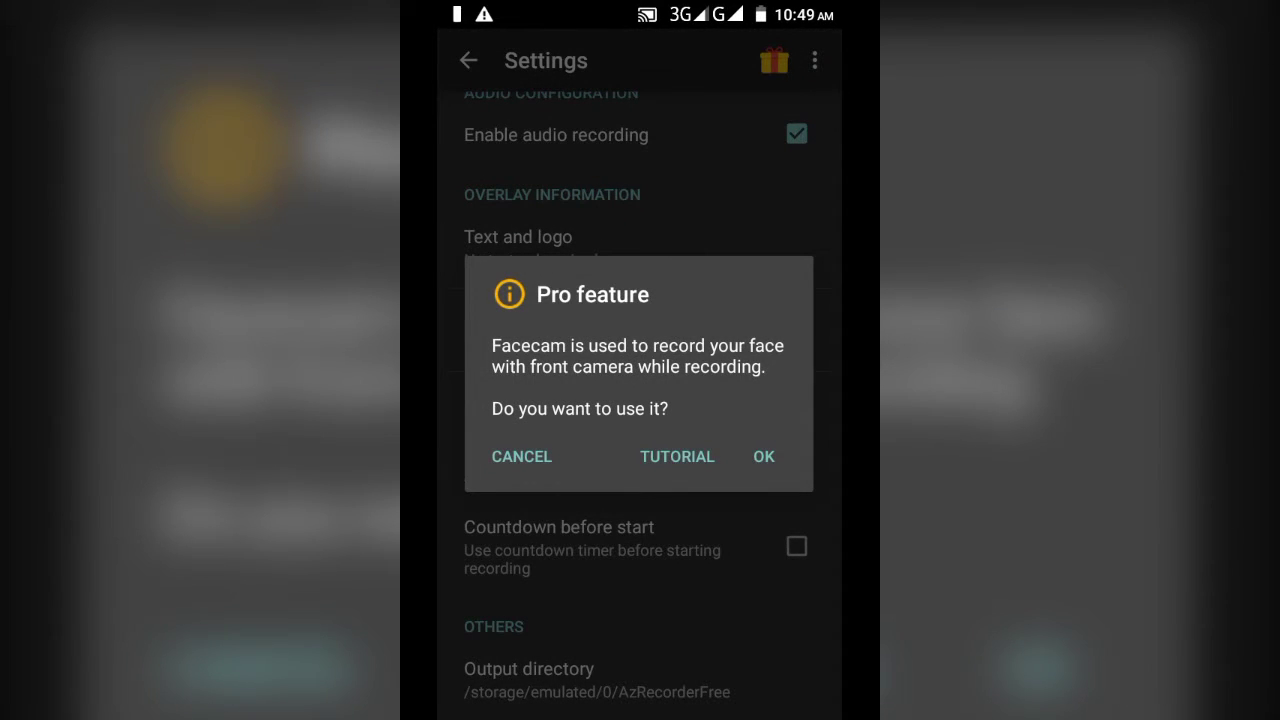
click(521, 456)
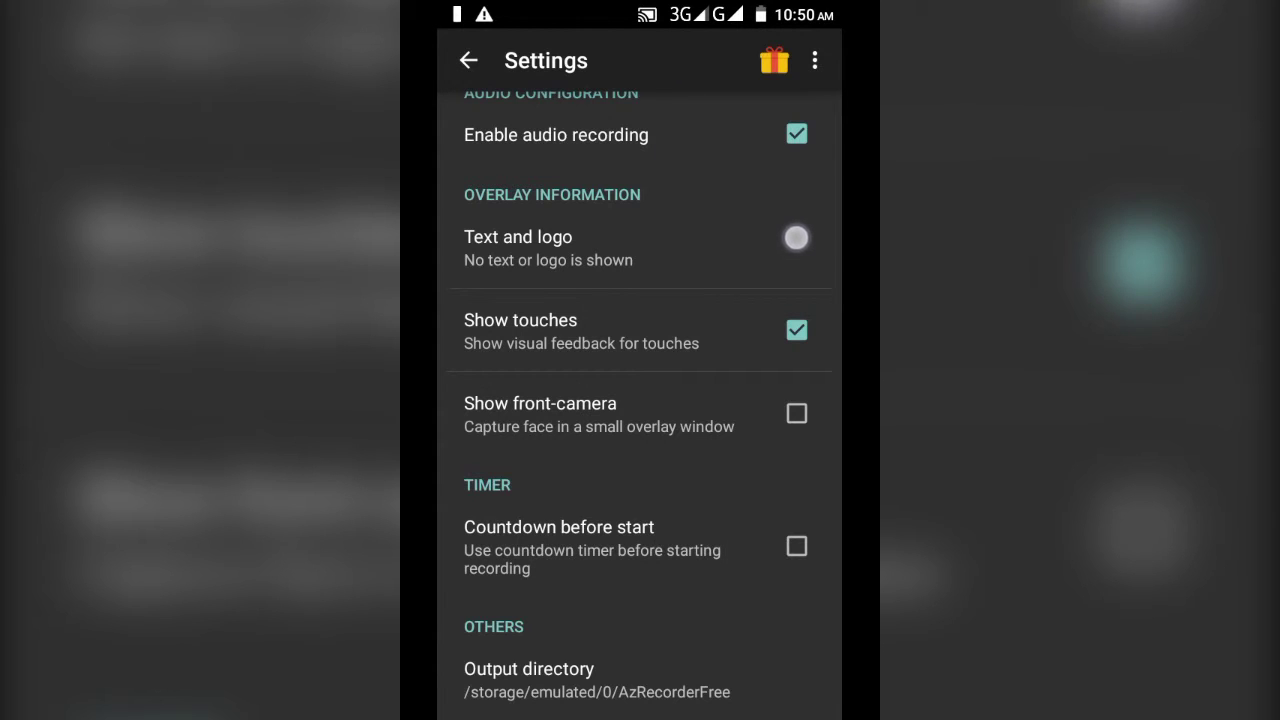
mouse_move(661, 245)
mouse_down()
mouse_move(646, 200)
mouse_move(662, 30)
mouse_up()
drag(739, 334, 765, 180)
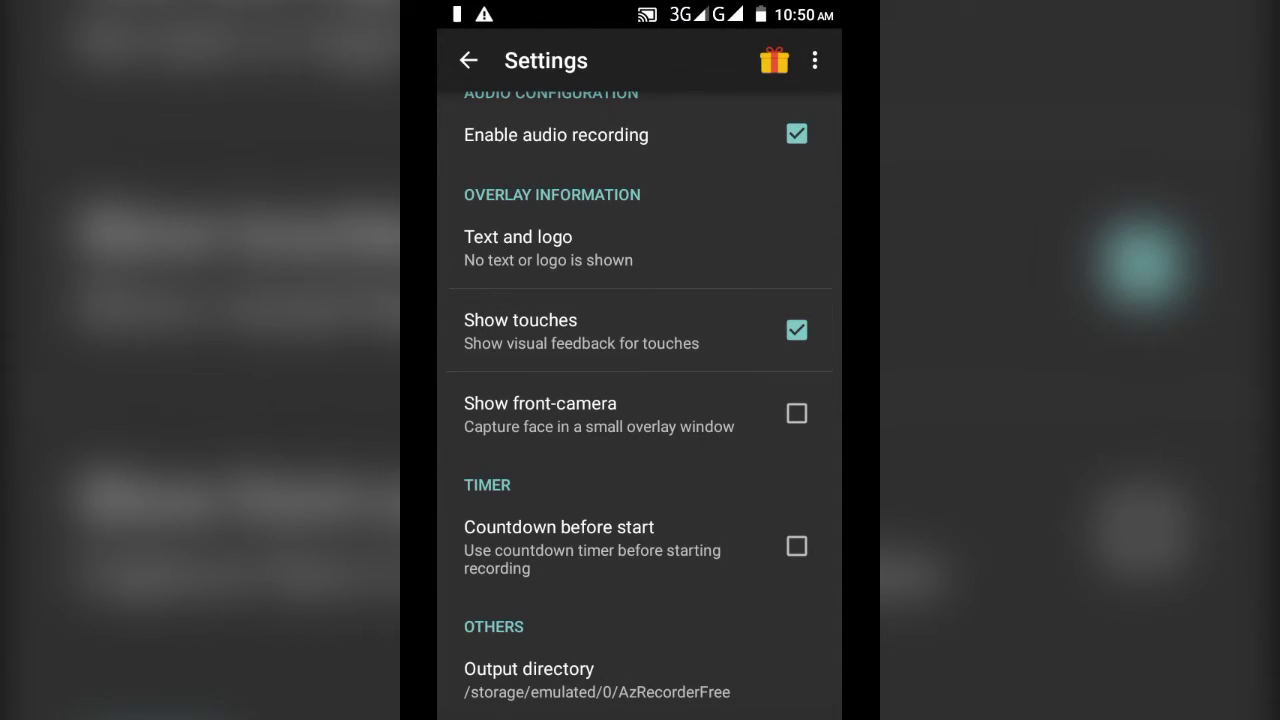
drag(714, 409, 723, 243)
scroll(640, 400, up, 5)
View the gift icon's Upgrade or Donate offer, then exit Settings to the home screen
scroll(748, 289, up, 2)
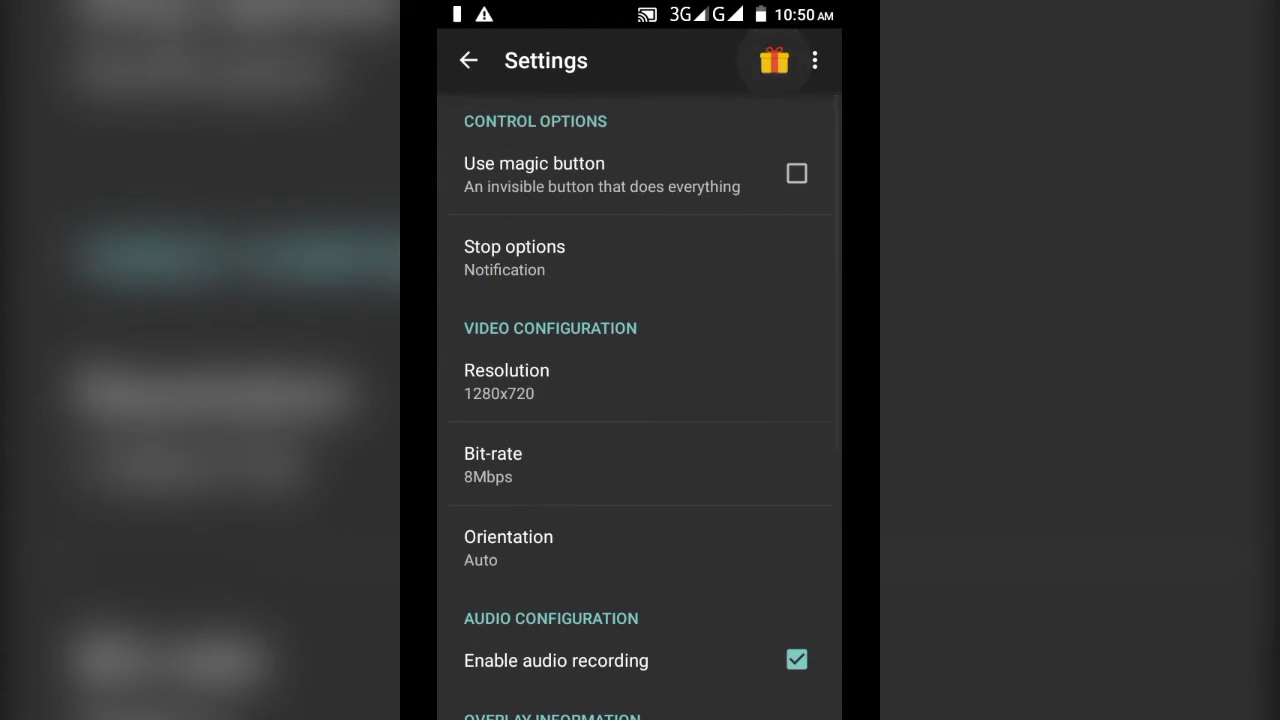
click(774, 61)
scroll(640, 400, down, 3)
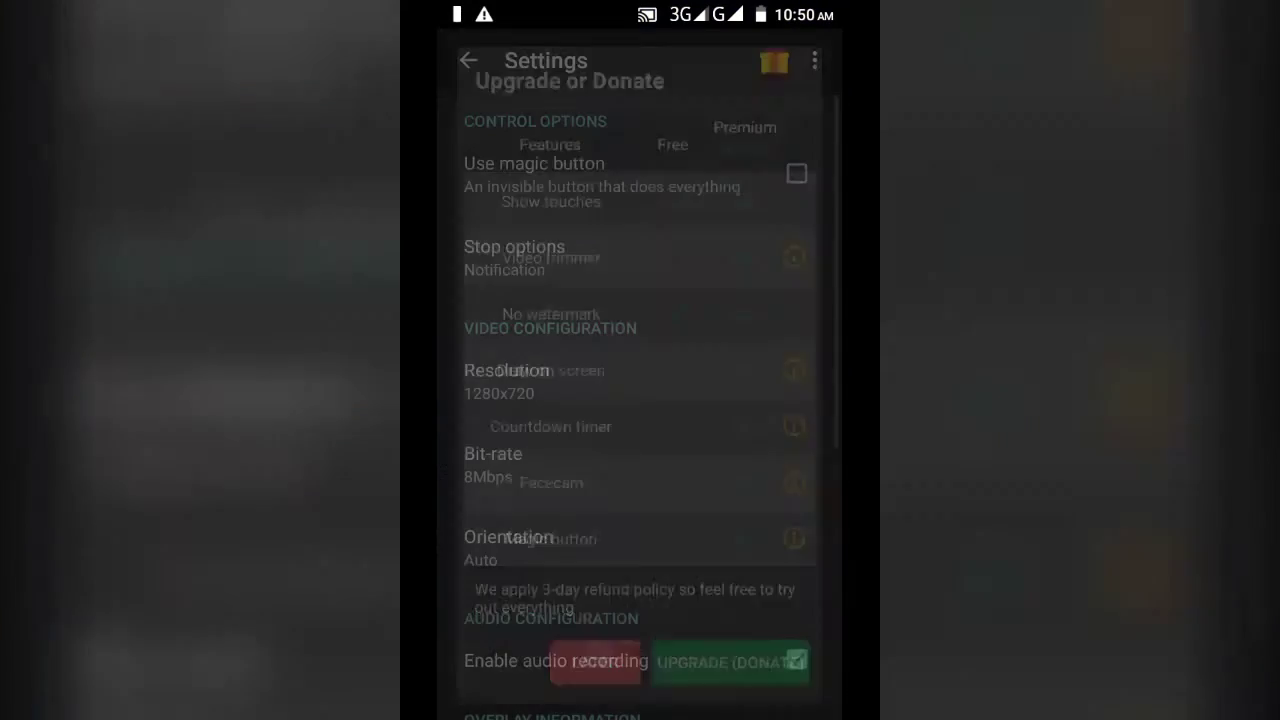
scroll(720, 349, down, 5)
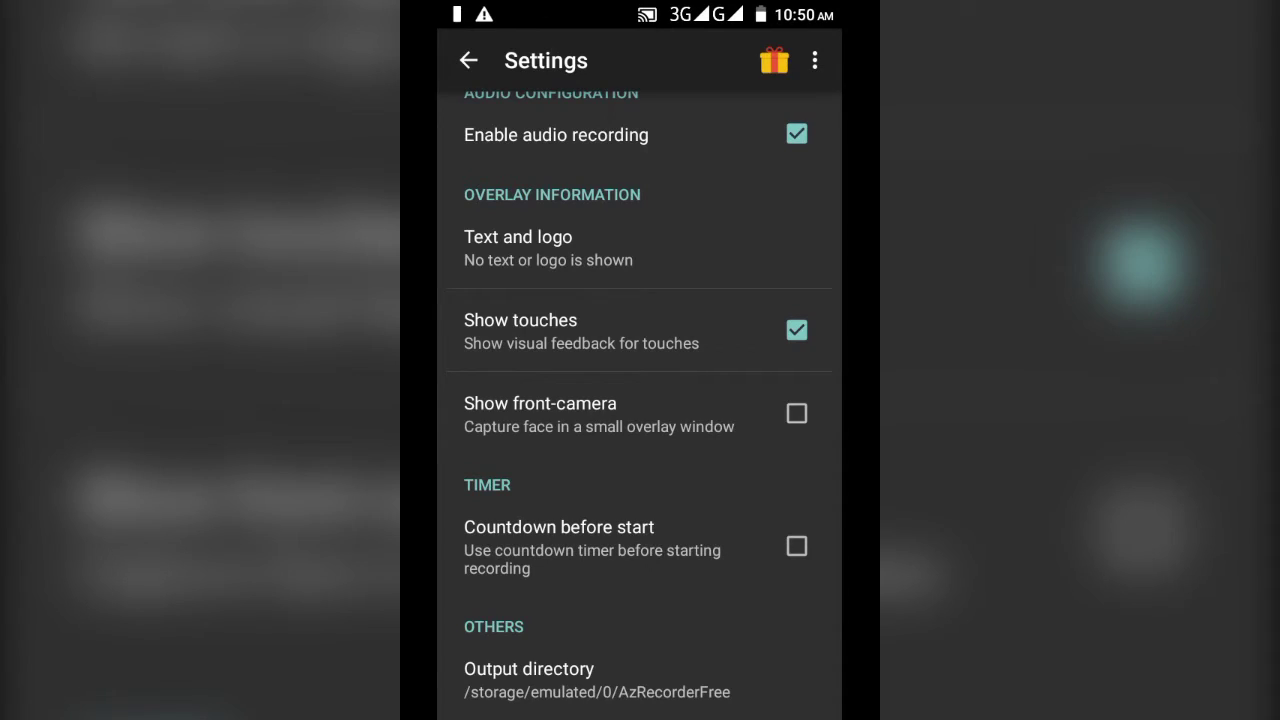
key(Escape)
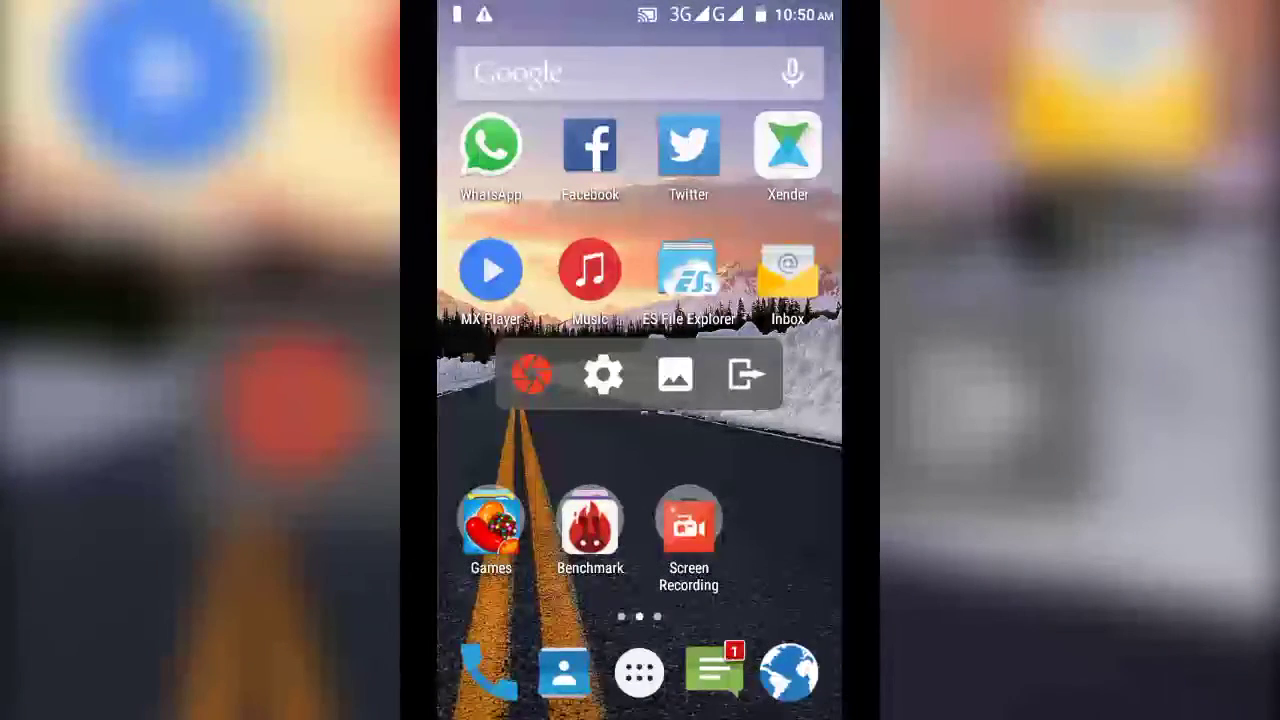
Page across the home screens, open the recorder's saved-recordings gallery, then return home
click(770, 489)
mouse_move(770, 489)
mouse_down()
mouse_move(500, 489)
mouse_move(770, 489)
mouse_up()
click(675, 374)
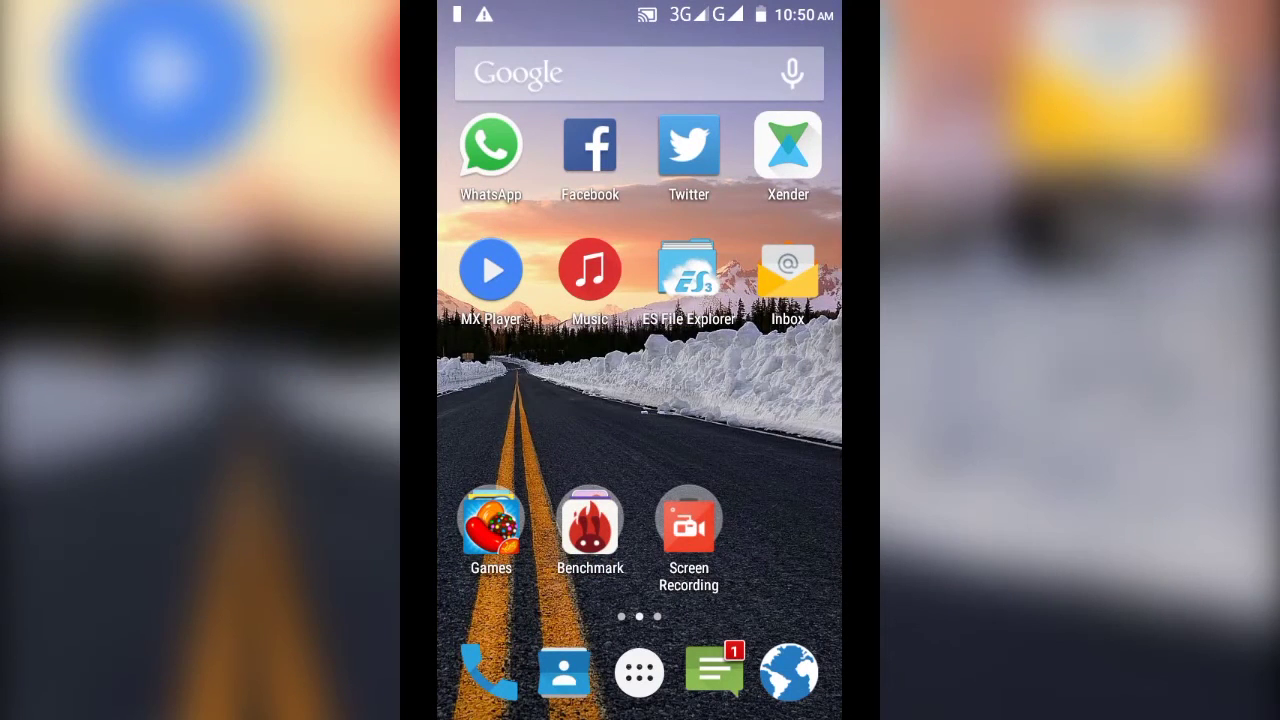
key(Escape)
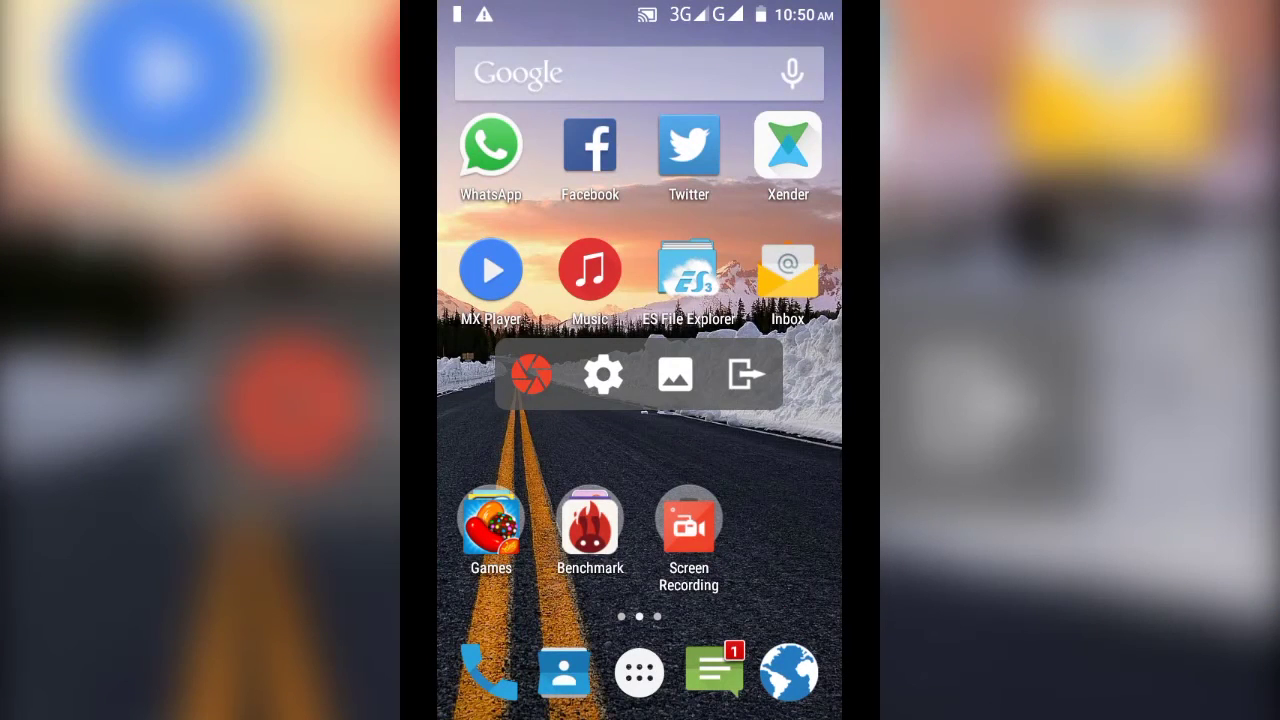